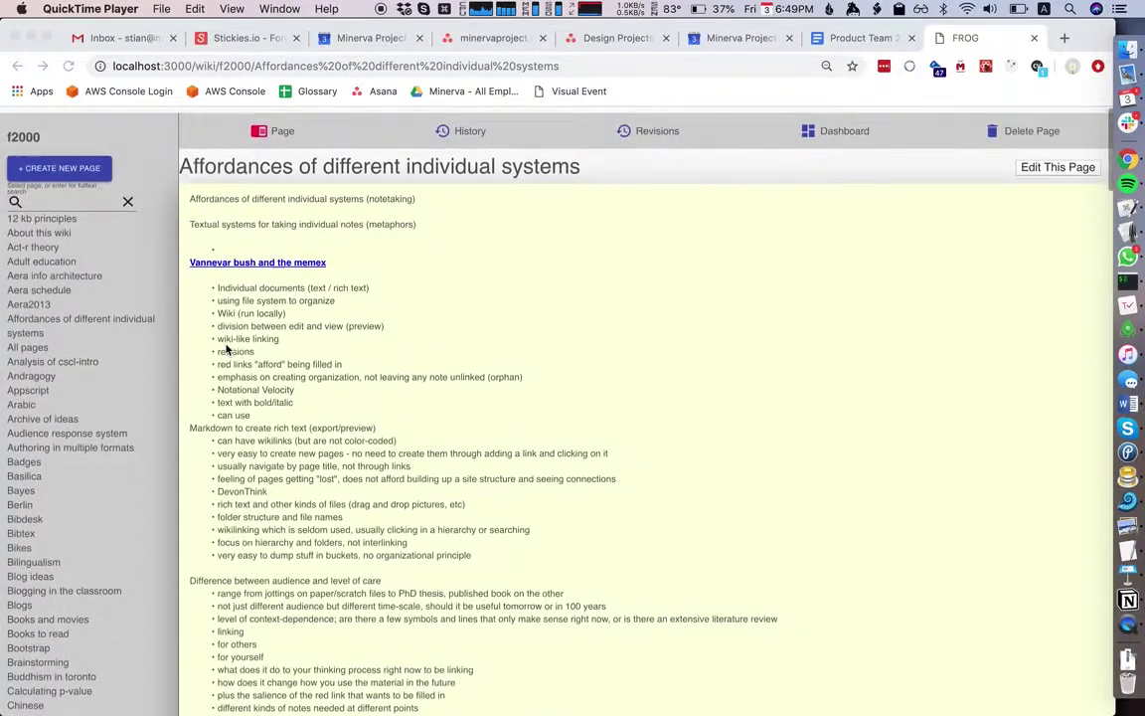
Scroll through the Affordances page, enter edit mode, then leave it unchanged.
scroll(51, 342, "down", 3)
scroll(51, 342, "down", 2)
scroll(51, 342, "up", 8)
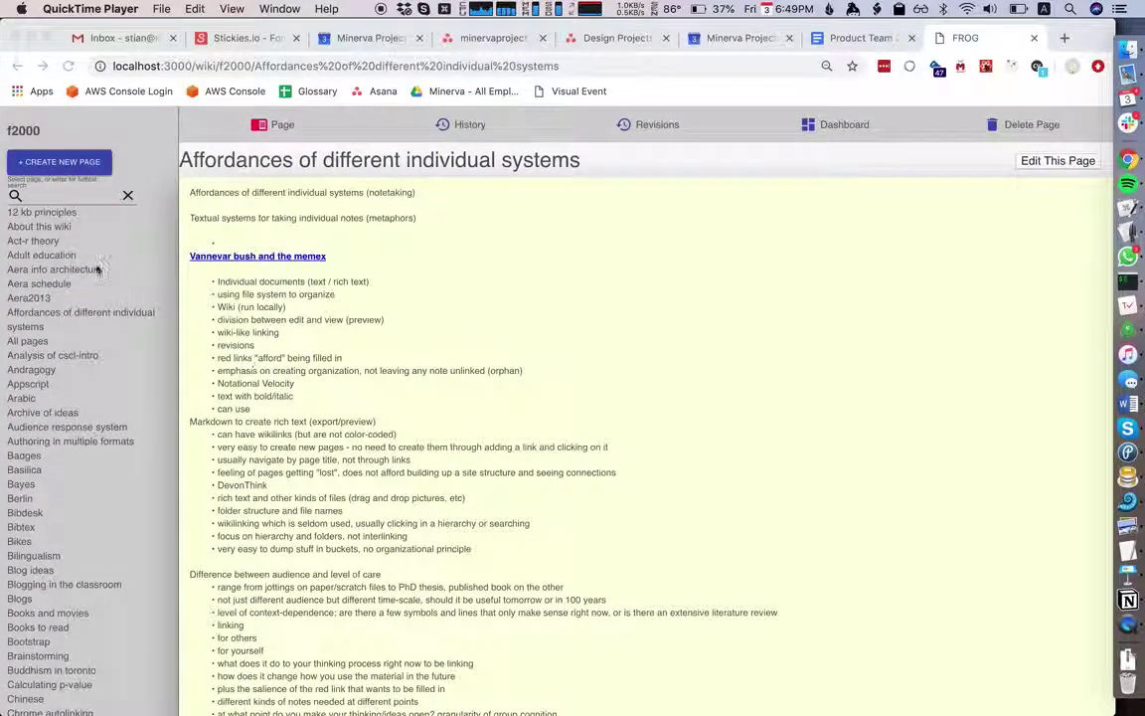
scroll(567, 495, "down", 15)
double_click(513, 276)
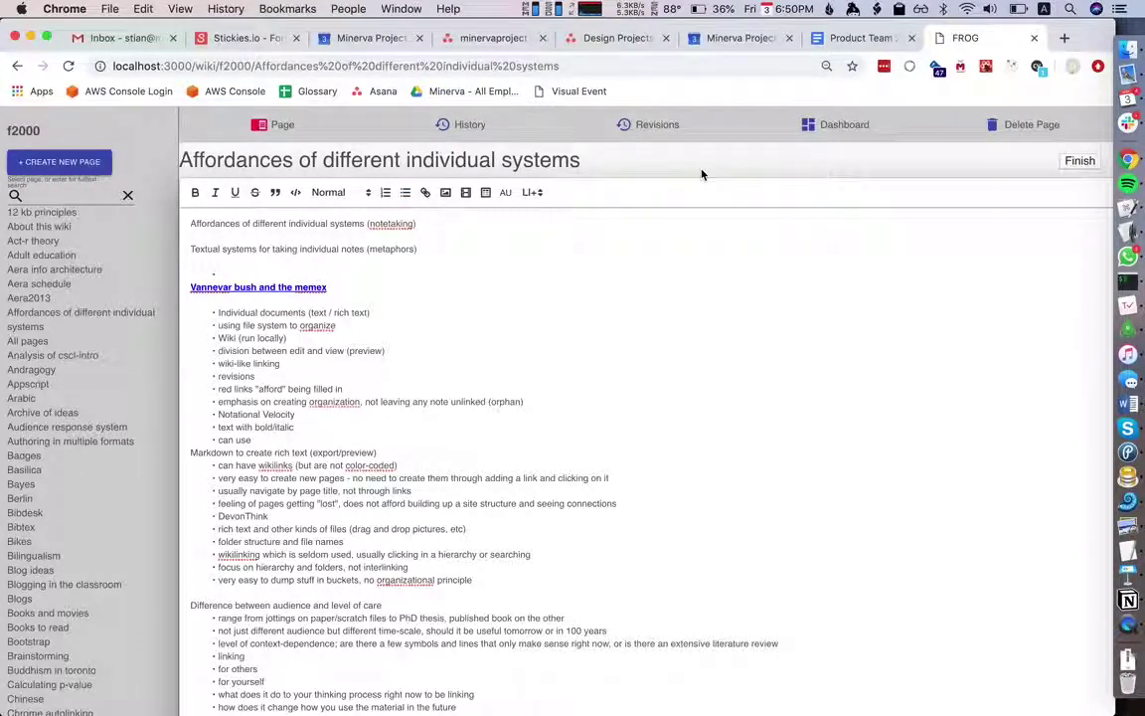
key("Escape")
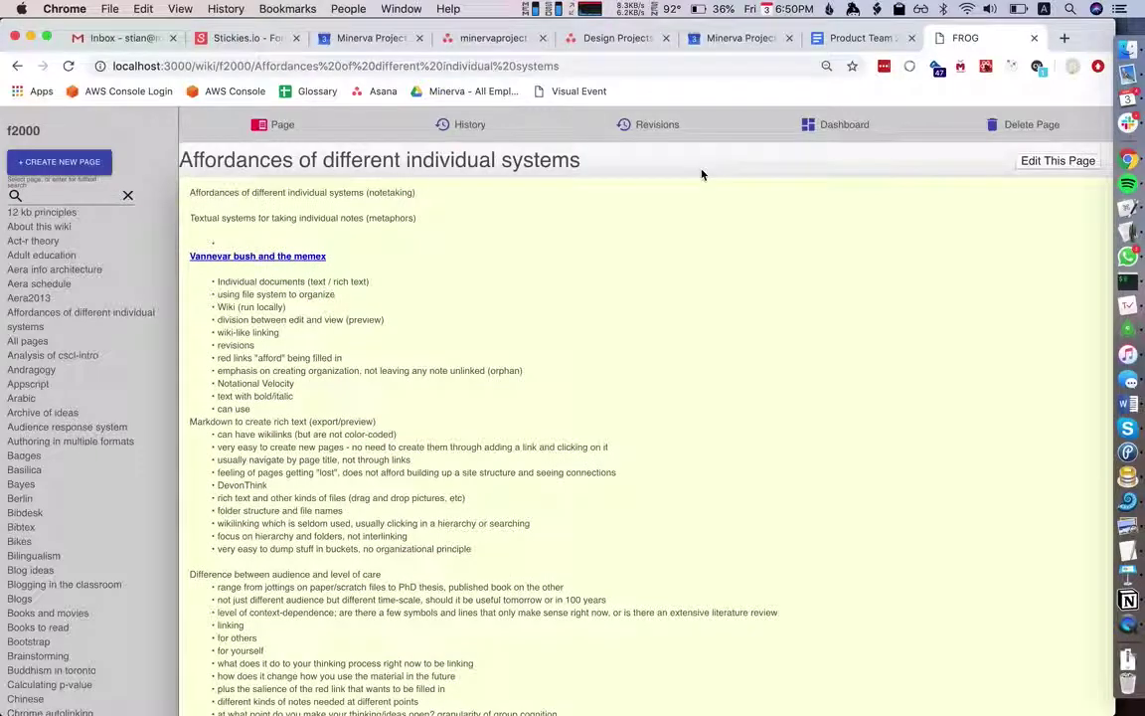
Enter and finish editing twice more without changes, then bring up Add new page.
double_click(696, 289)
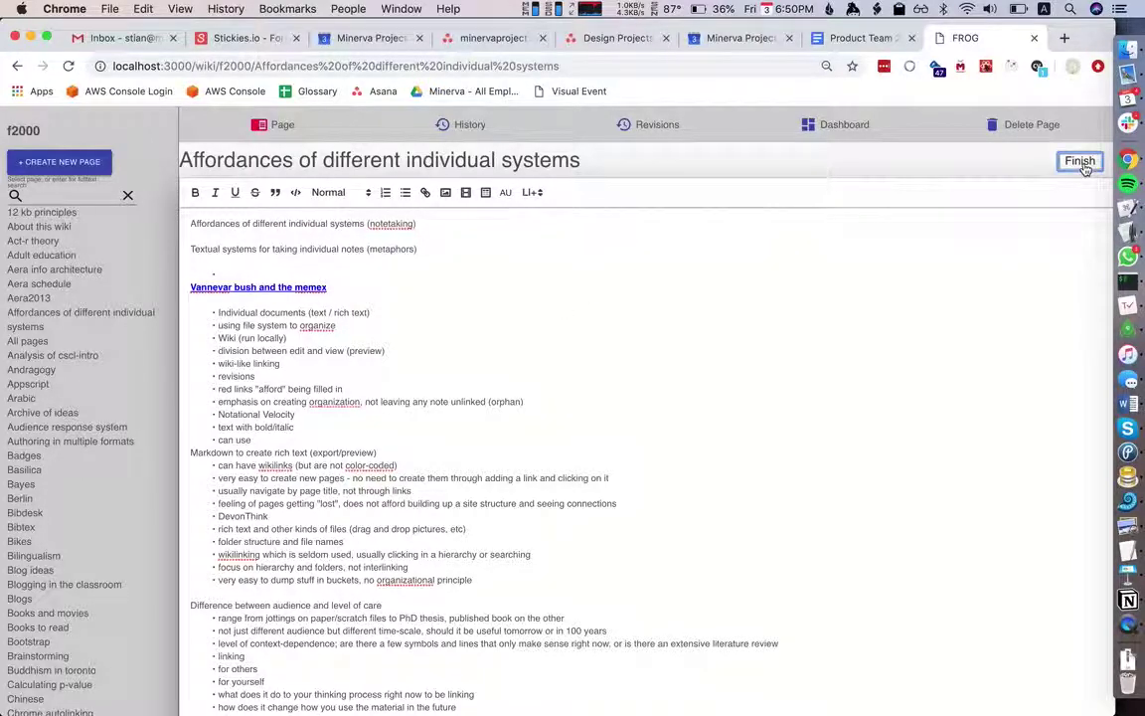
left_click(1082, 163)
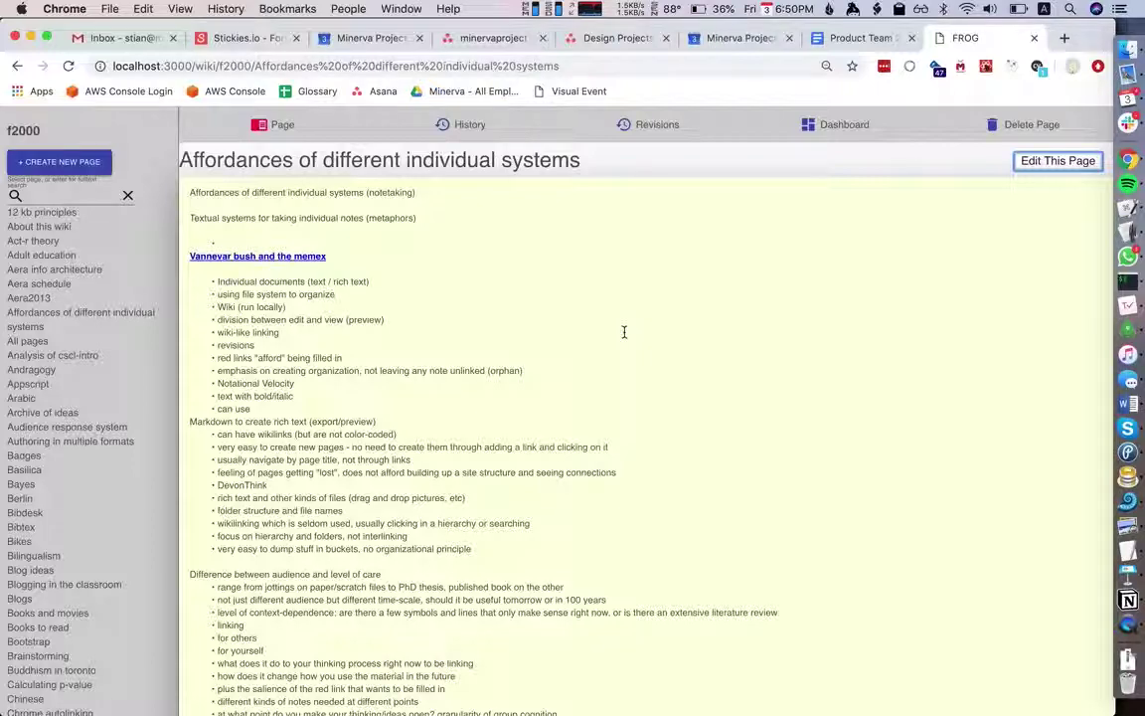
key("Return")
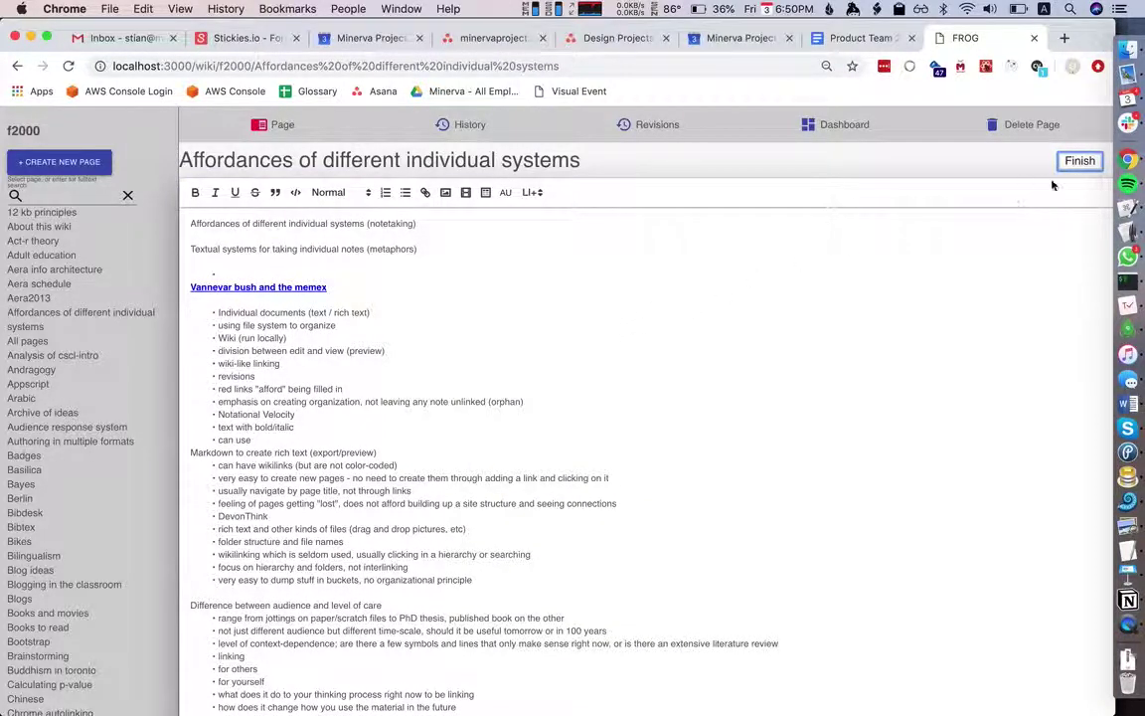
left_click(1080, 161)
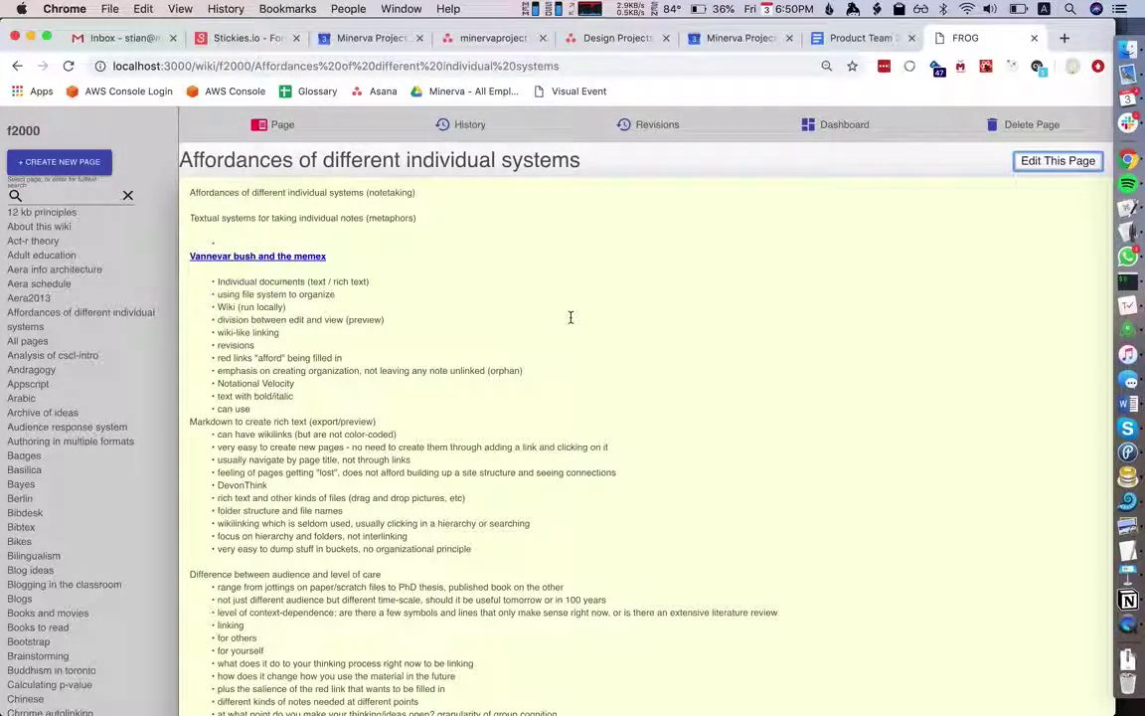
key("n")
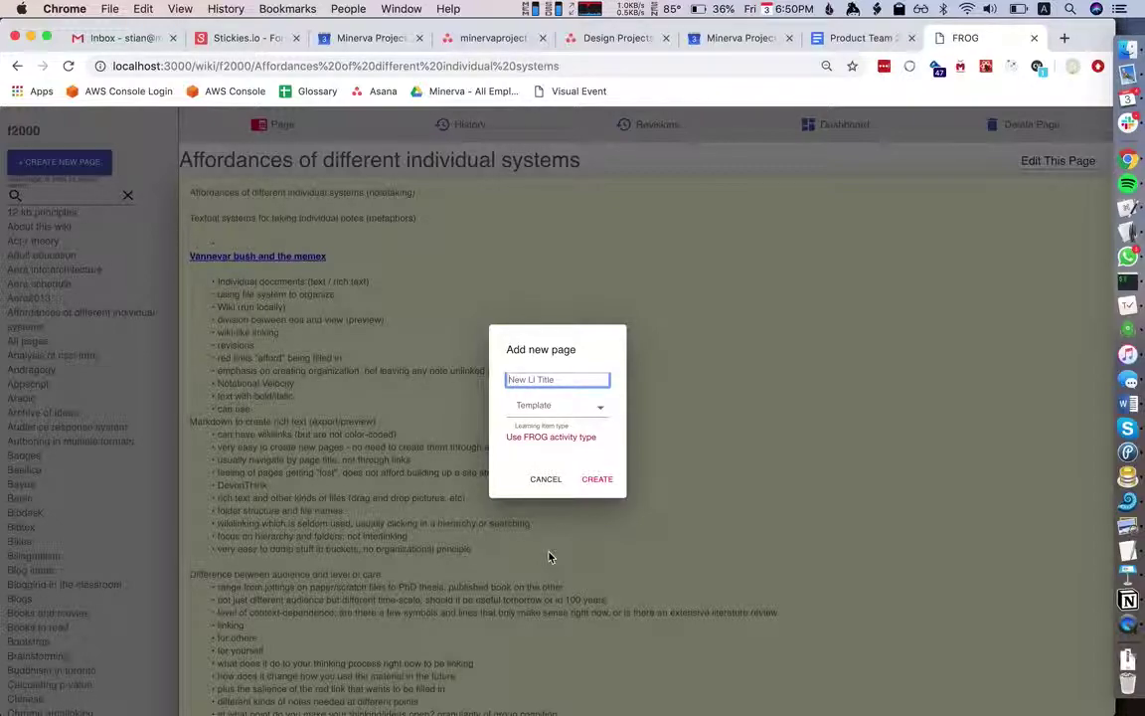
Create a wiki page titled 'newpage', then reopen the Add new page dialog.
type("newpage")
key("Return")
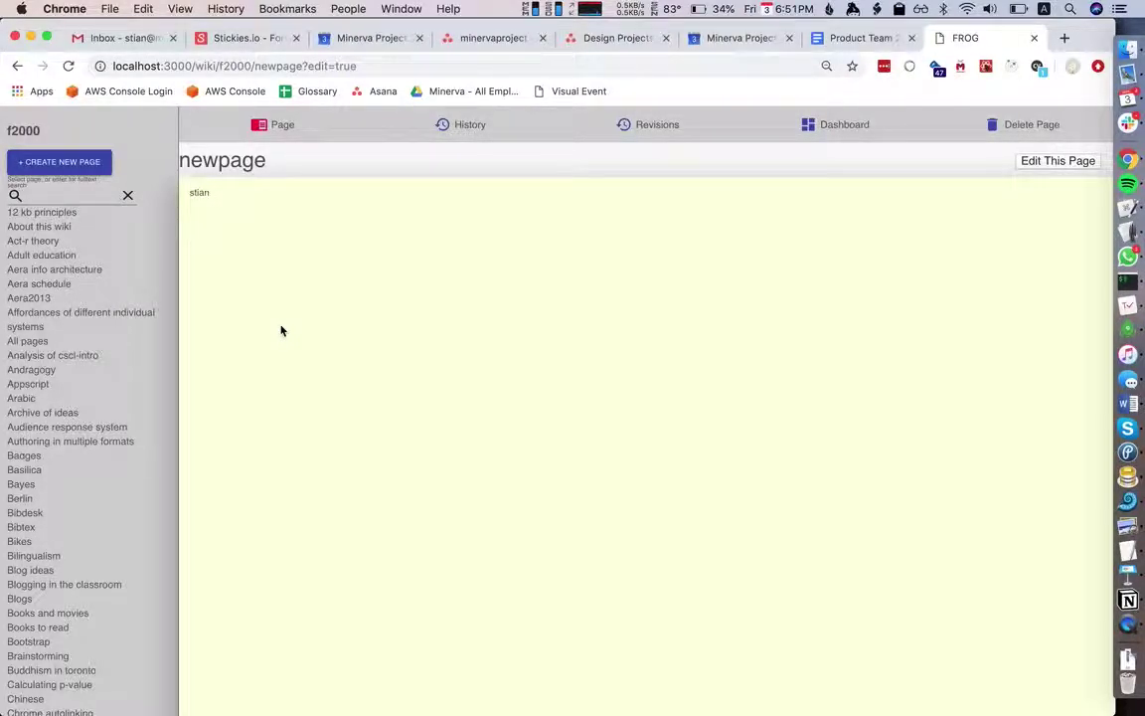
key("ctrl+n")
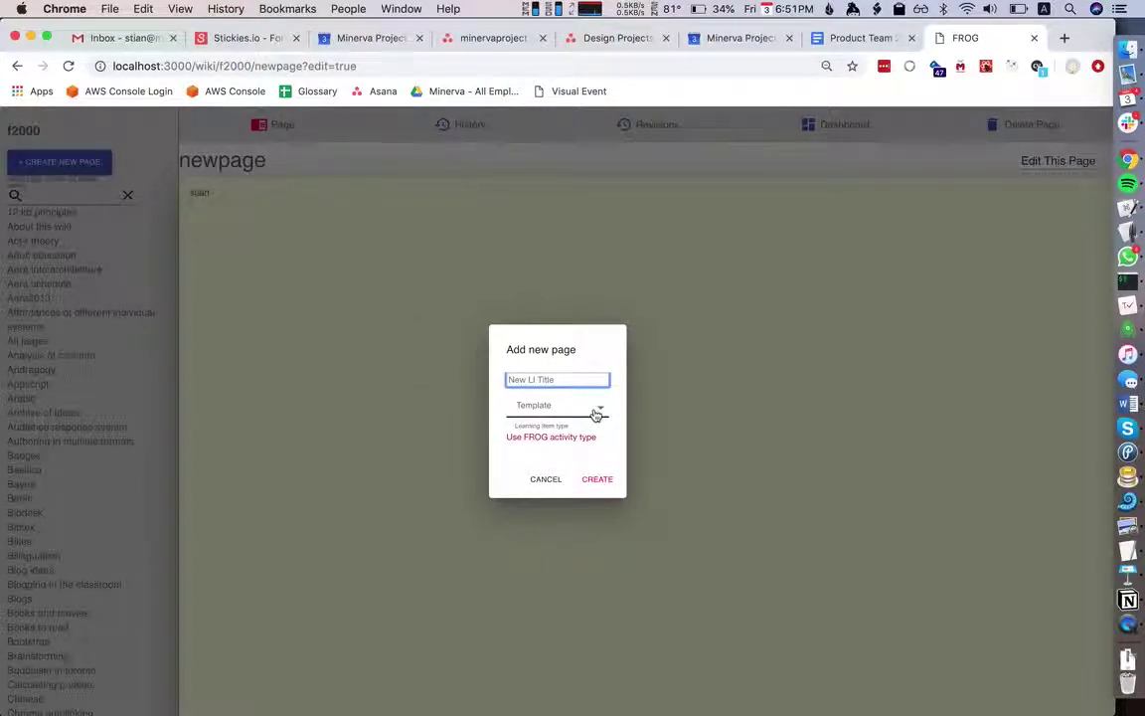
Create a Chat (Core tools) activity page, supplying the missing title 'dfsdf'.
left_click(530, 437)
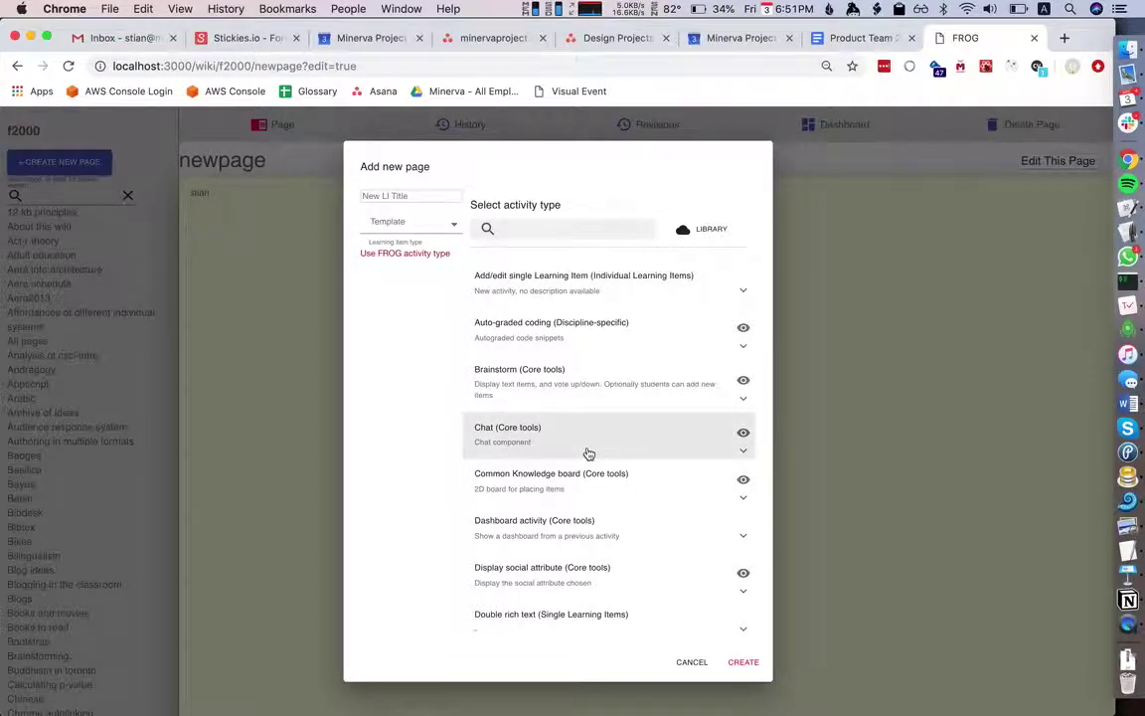
left_click(586, 447)
left_click(571, 392)
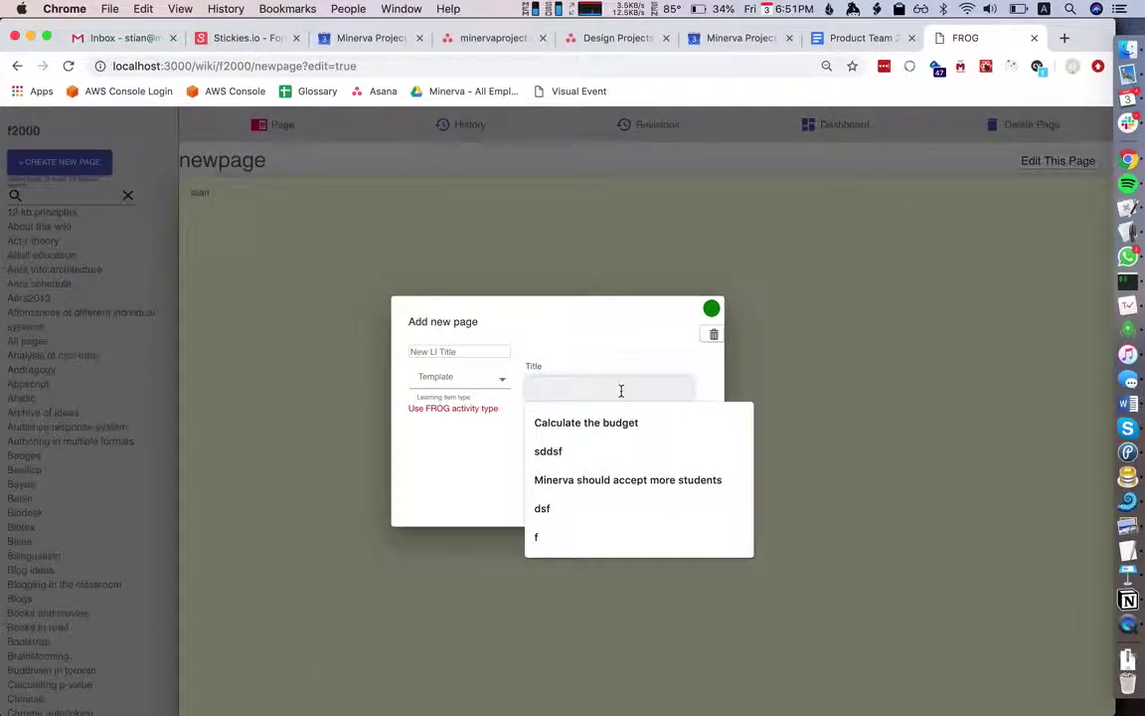
left_click(561, 356)
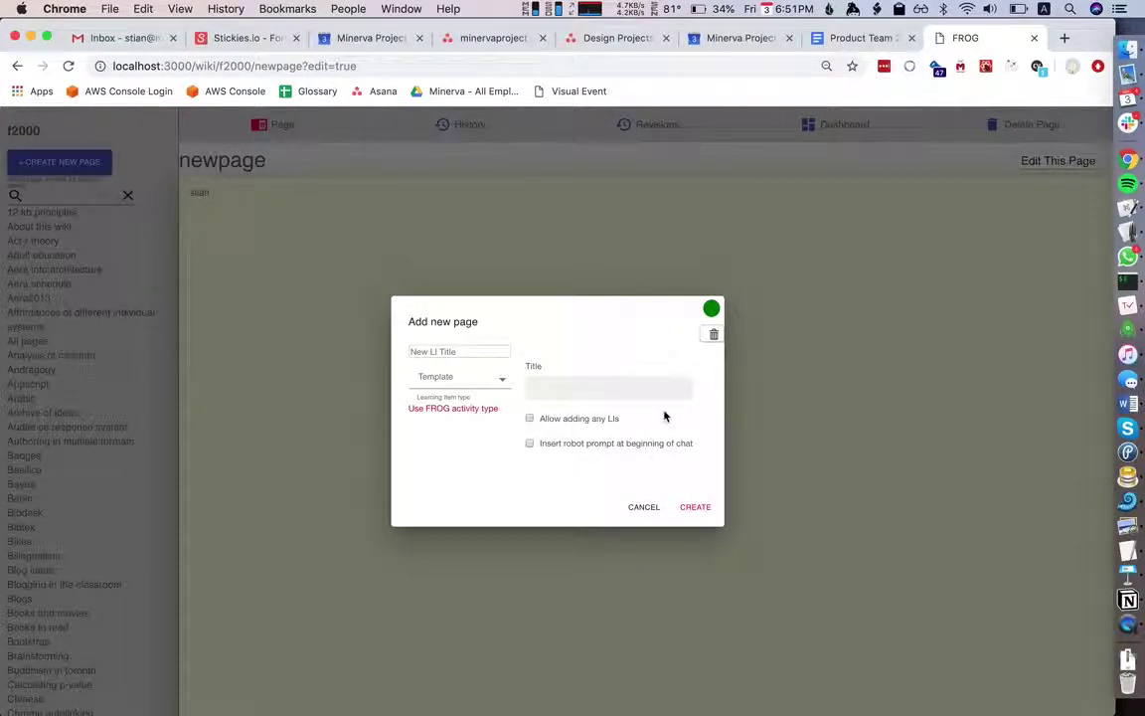
left_click(696, 507)
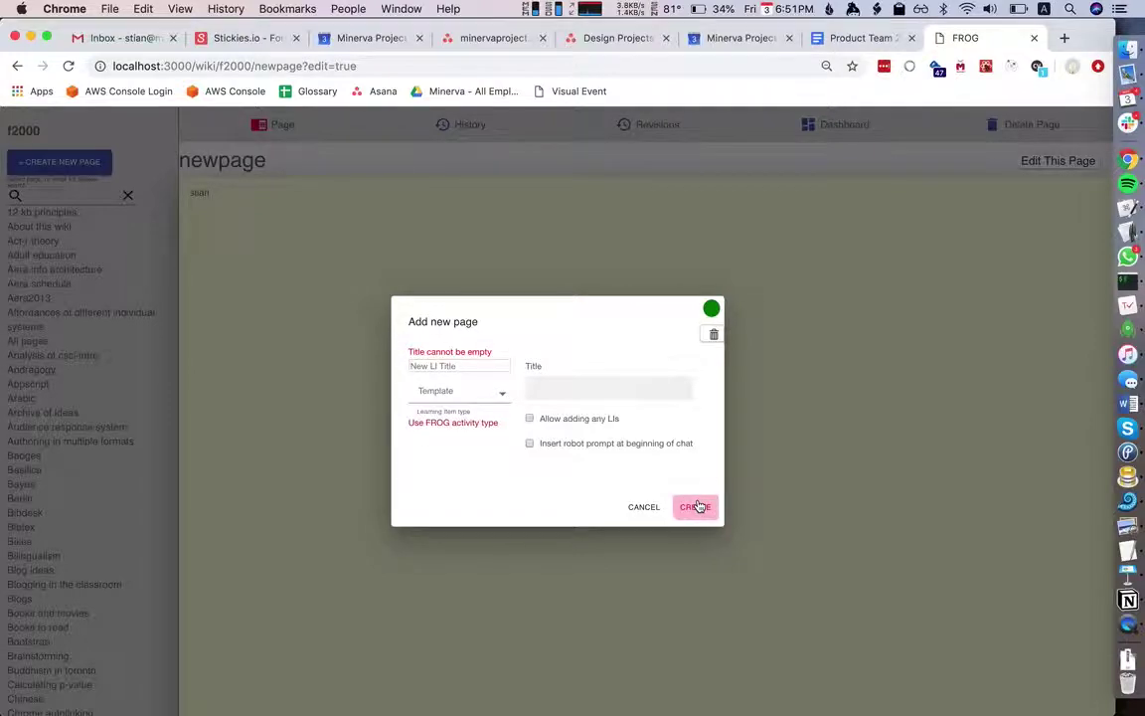
left_click(454, 366)
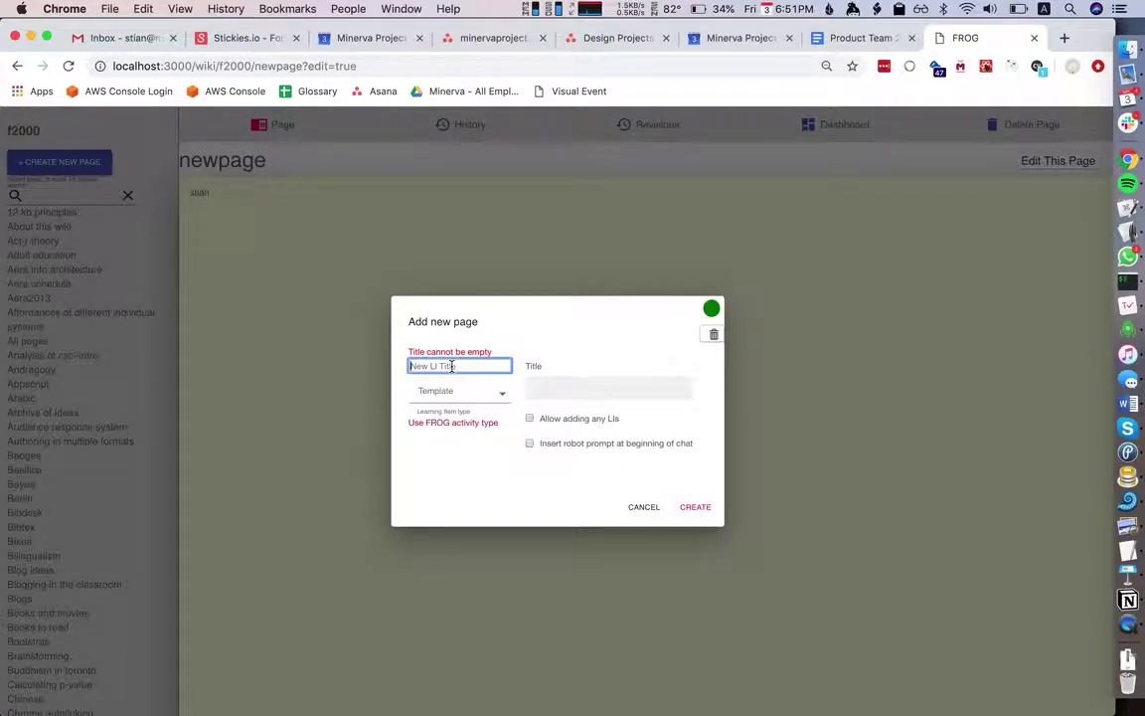
type("dfj")
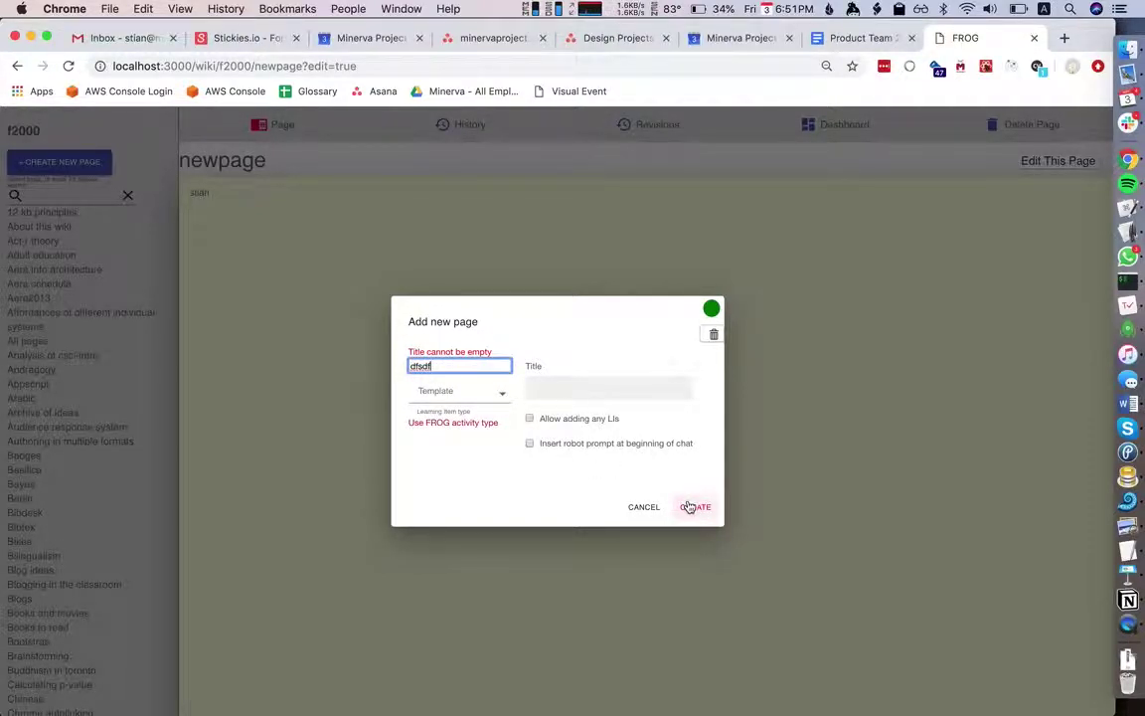
left_click(696, 506)
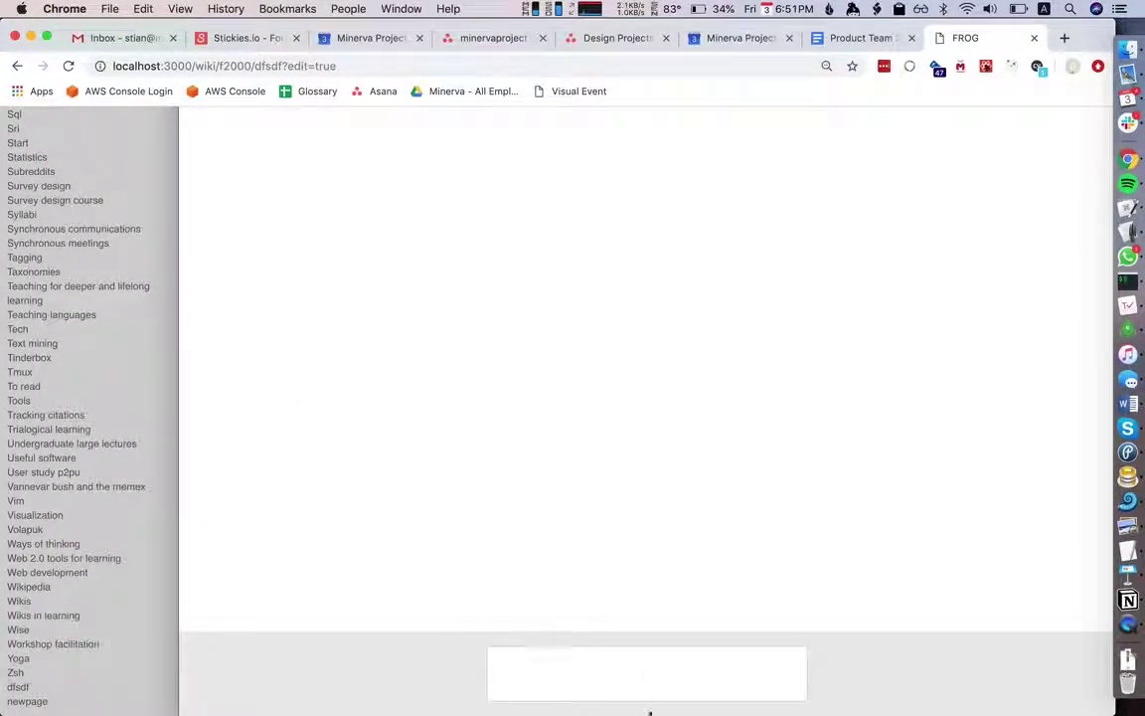
Send the message 'hj' in the dfsdf chat.
left_click(637, 686)
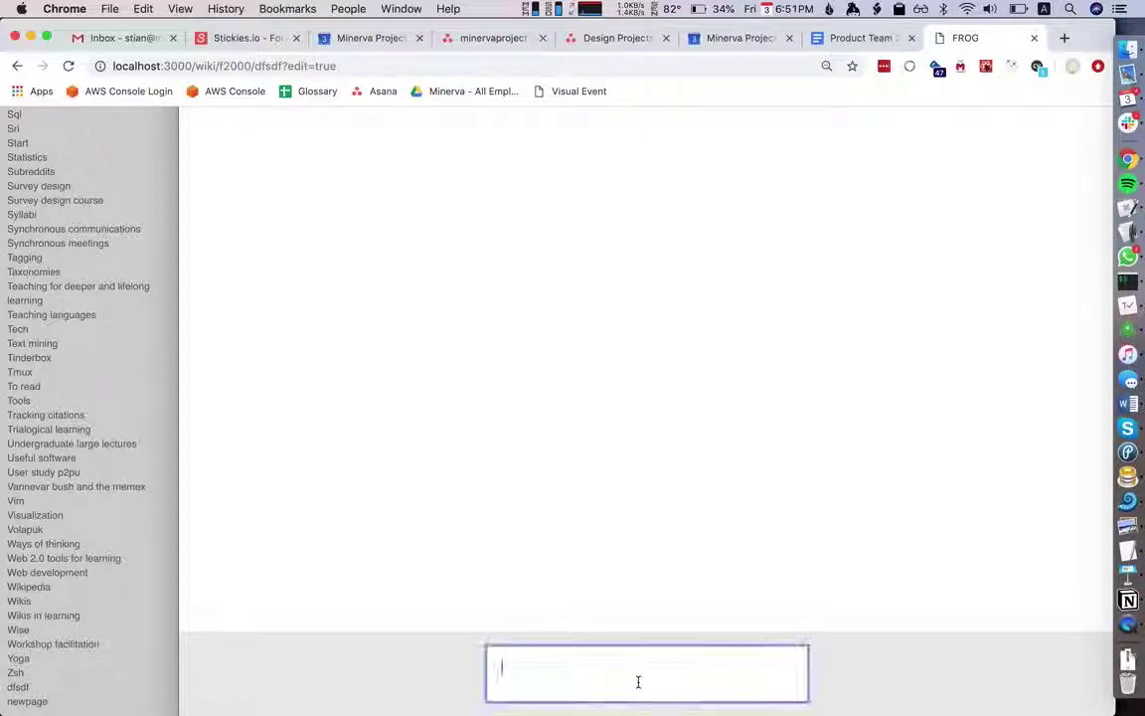
type("hj")
key("Return")
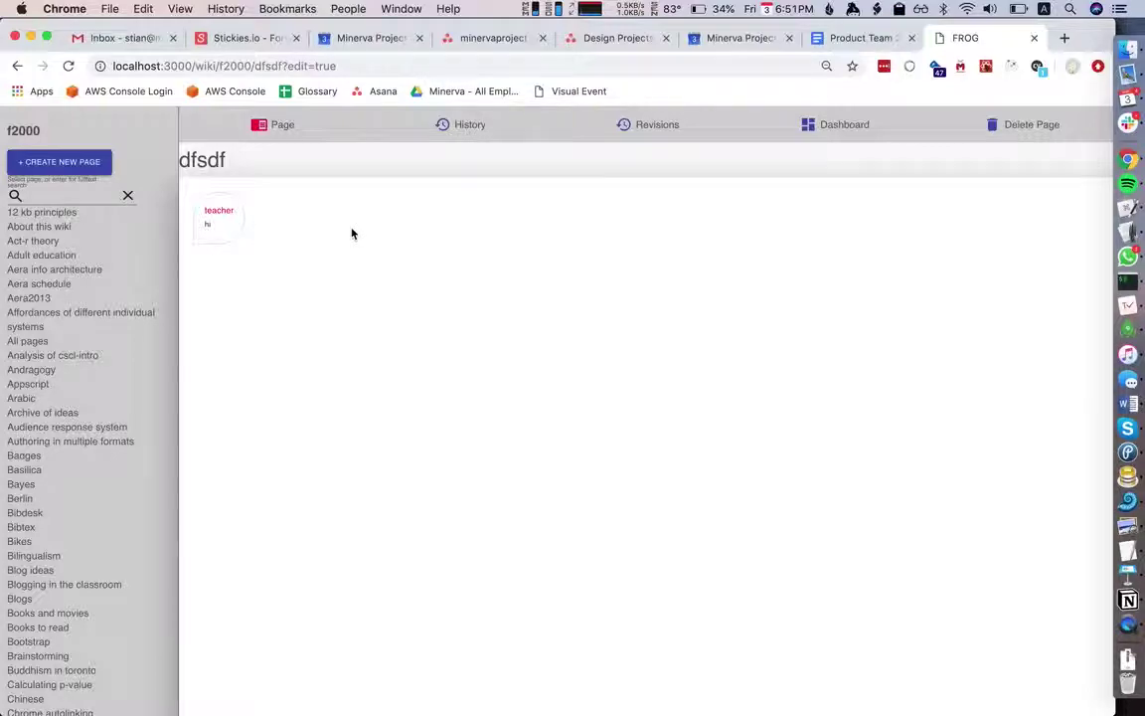
Create a new page titled 'a' using the Idea template.
left_click(65, 160)
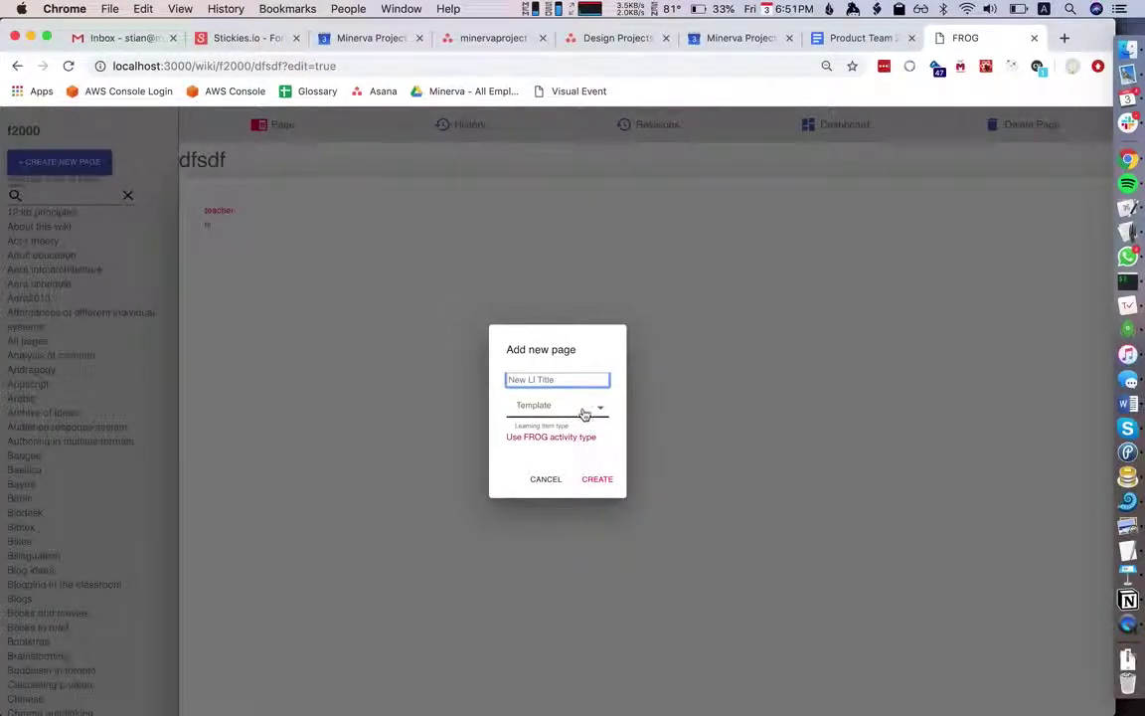
left_click(586, 410)
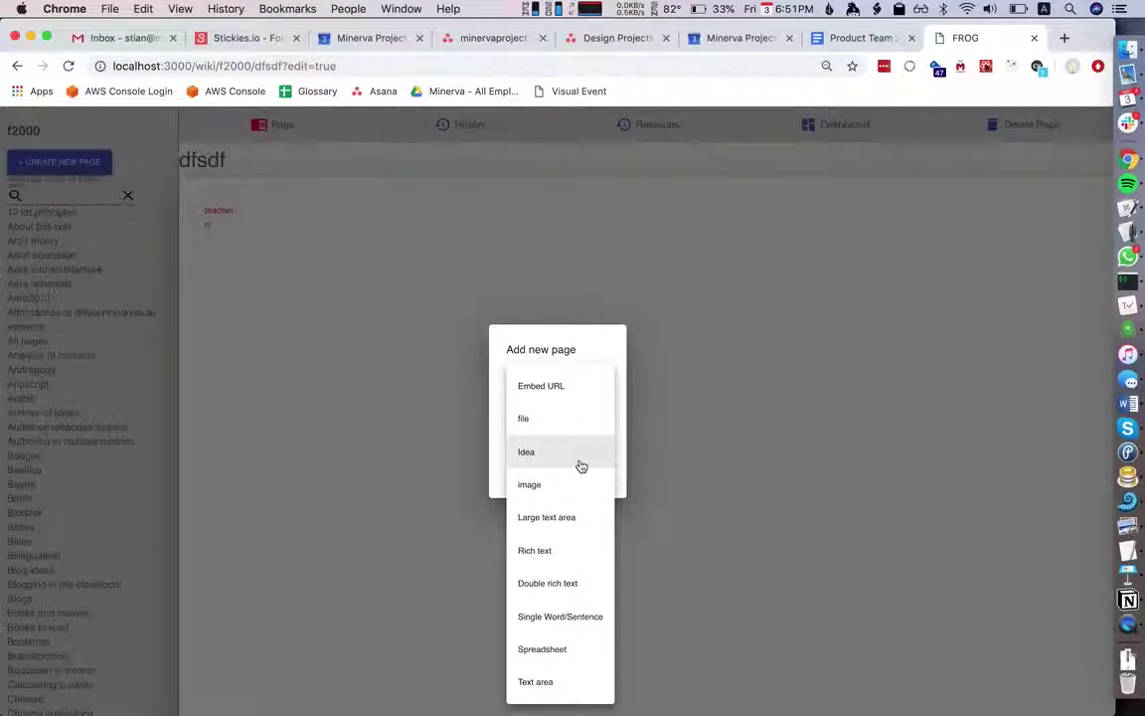
left_click(576, 460)
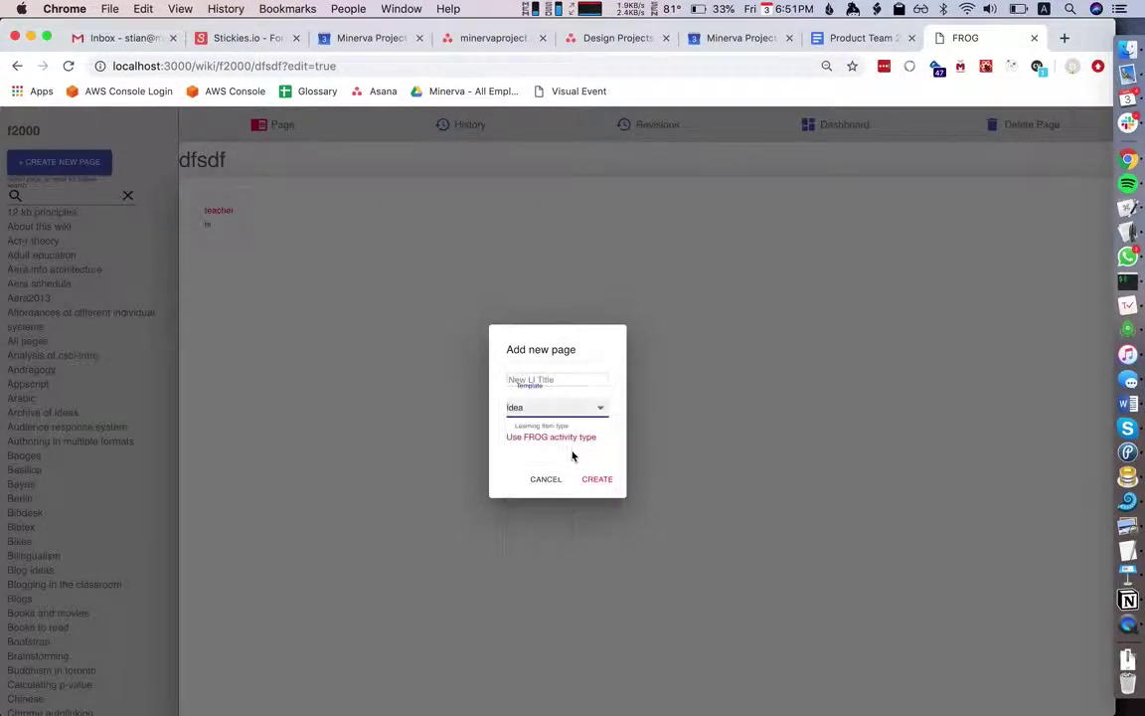
left_click(588, 485)
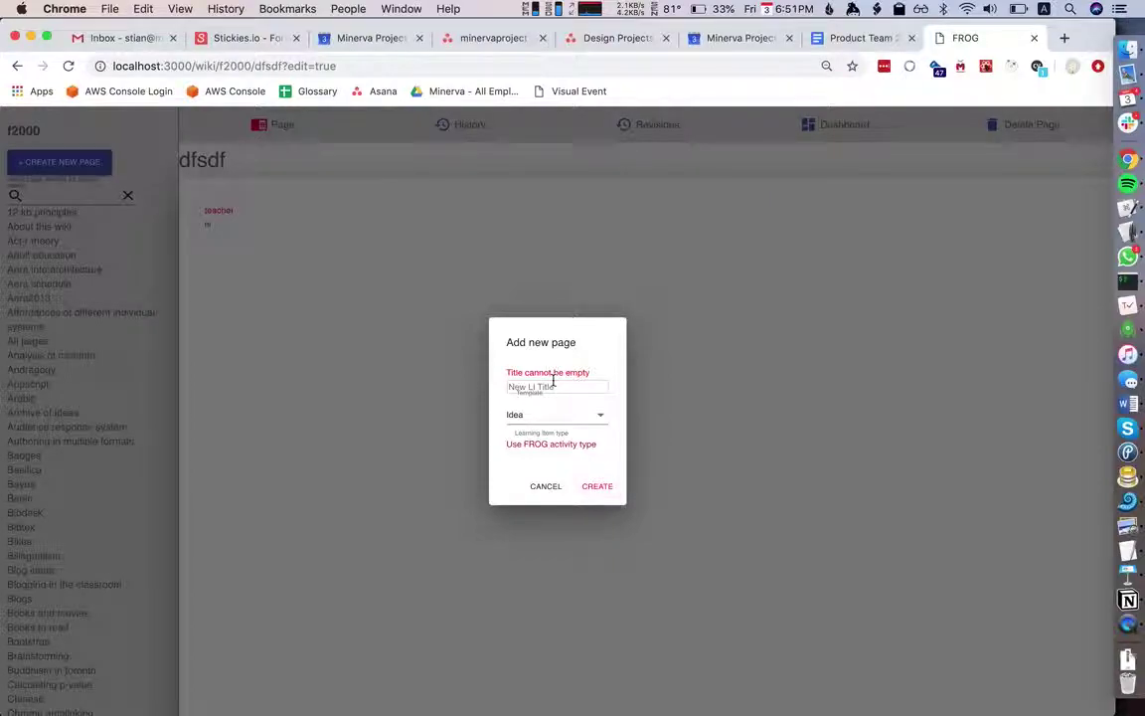
type("a")
left_click(609, 488)
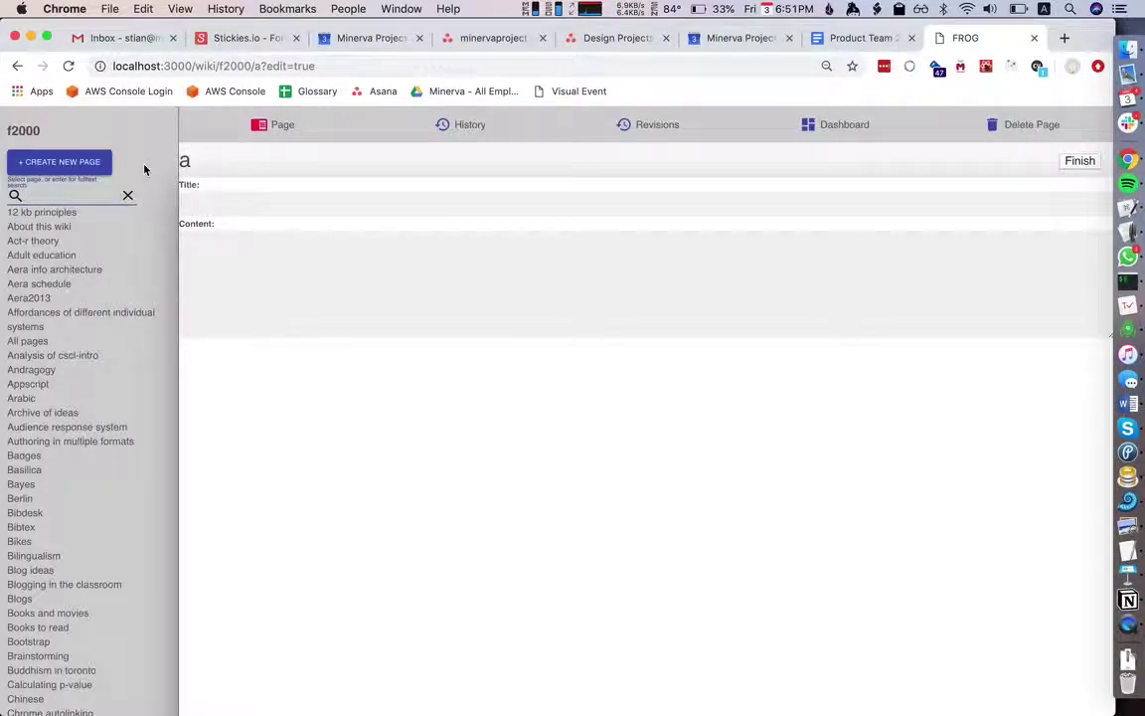
Create image page 'af', allowing camera access and capturing a webcam photo.
left_click(81, 161)
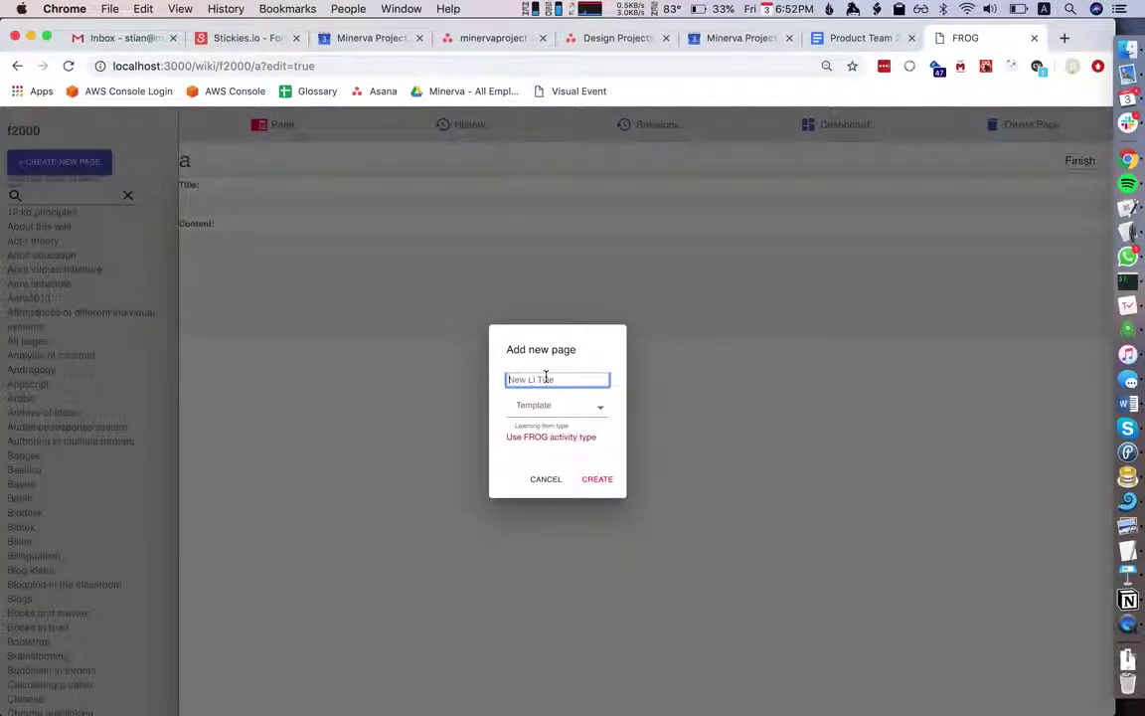
type("af")
left_click(601, 410)
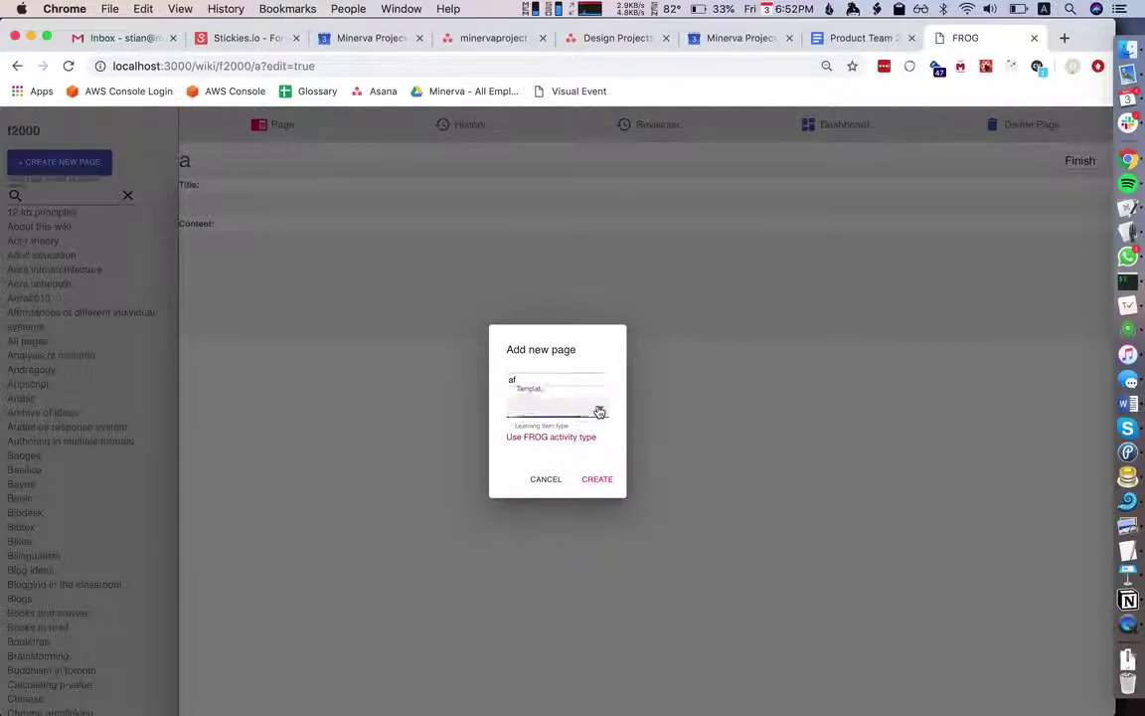
left_click(571, 484)
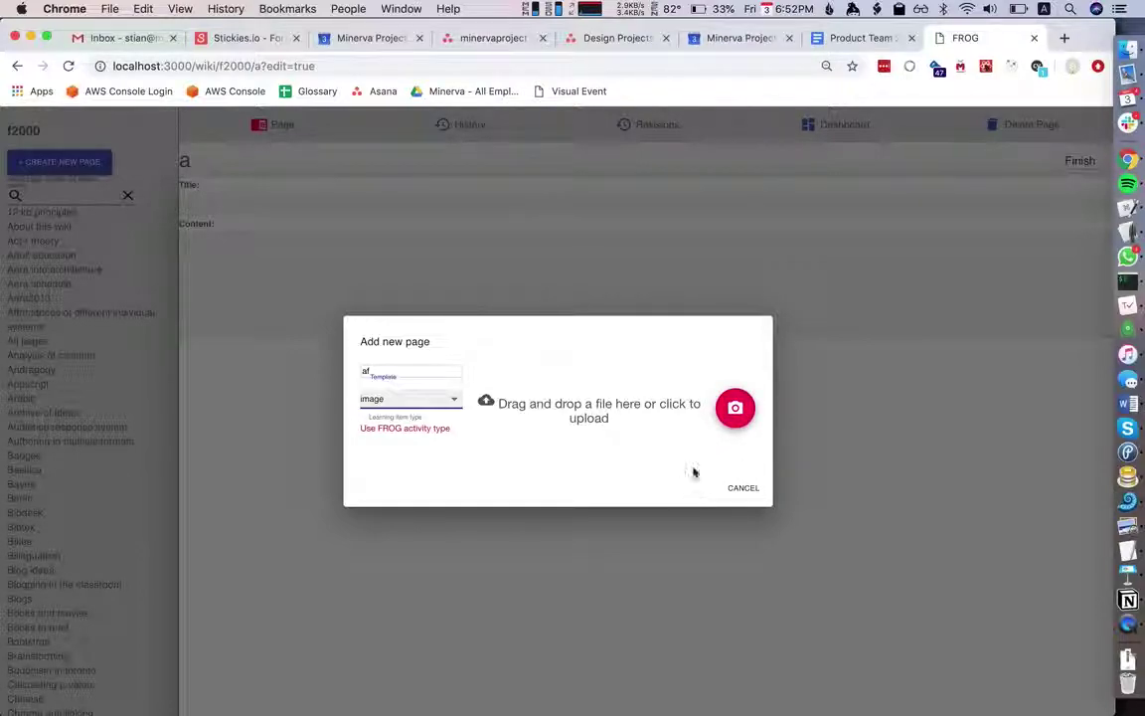
left_click(734, 409)
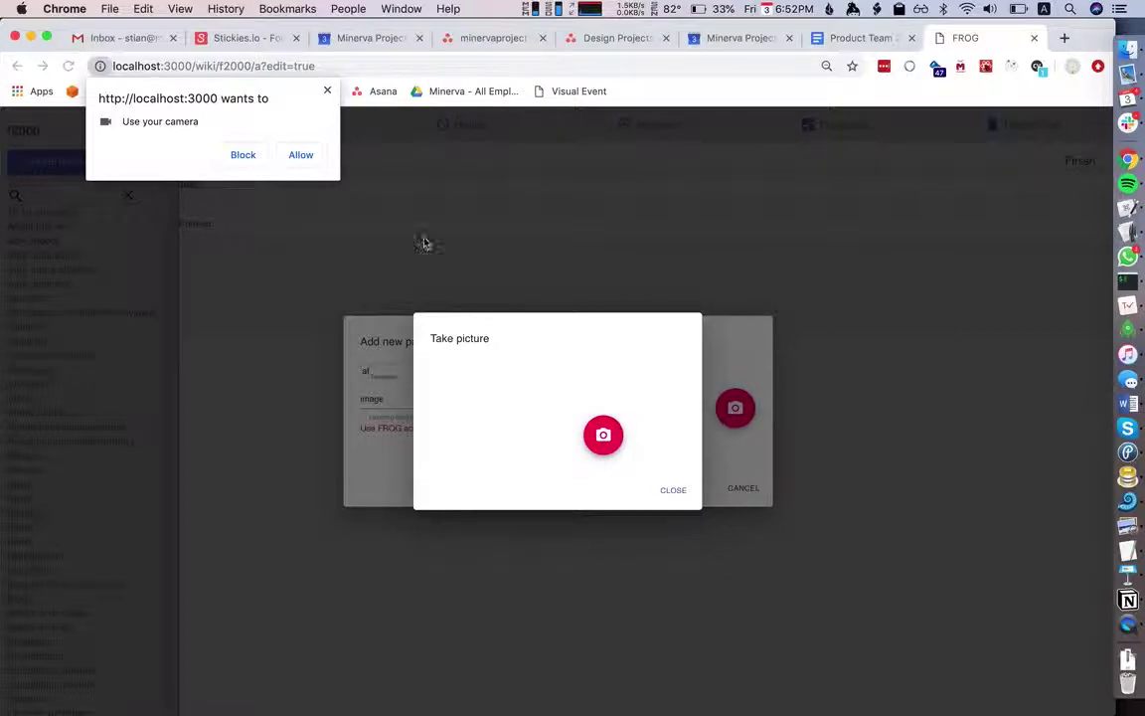
left_click(300, 154)
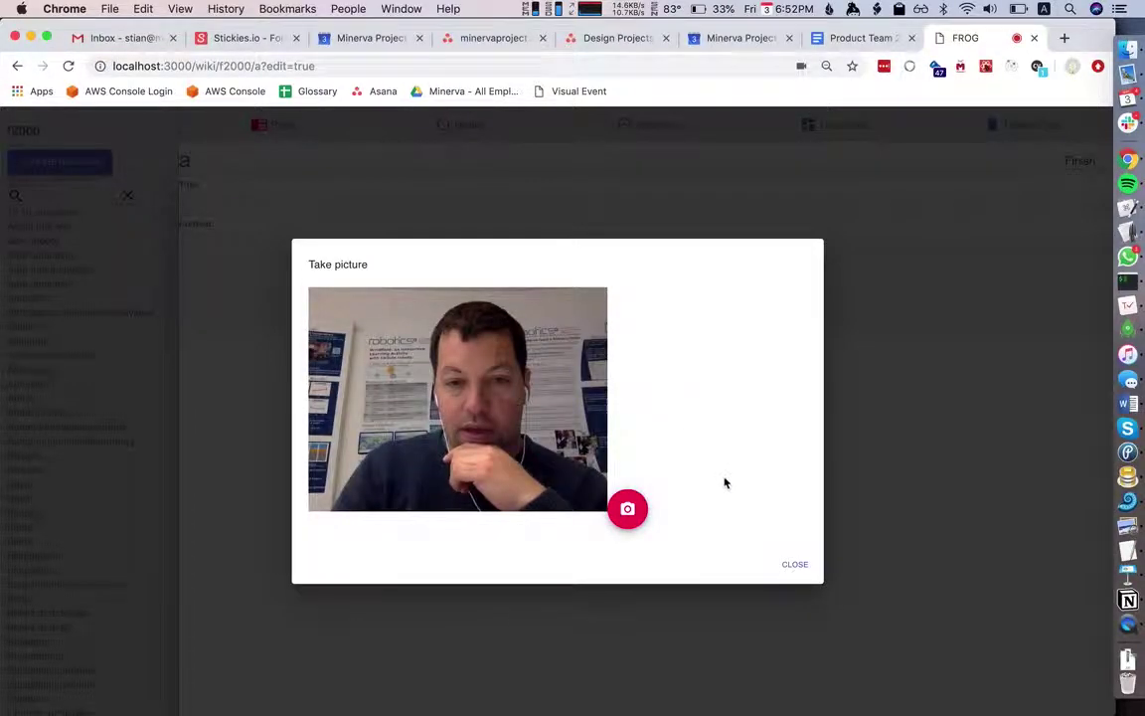
left_click(635, 513)
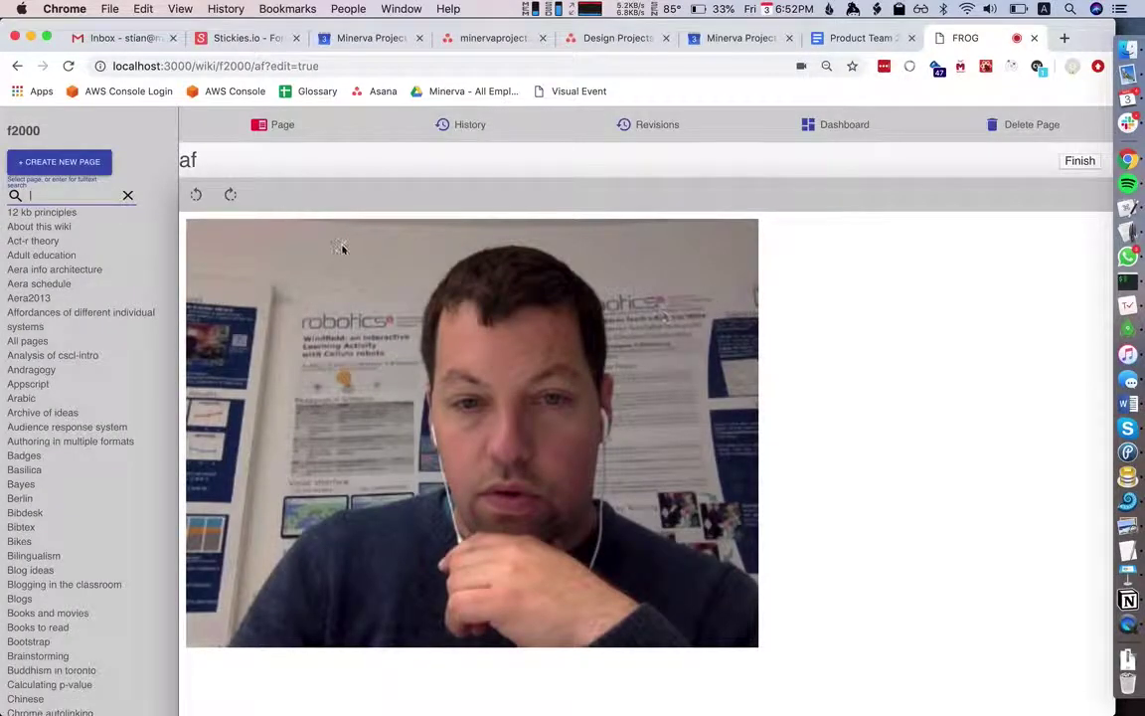
Create a second image page with a webcam photo, renaming the duplicate title to 'af1'.
left_click(86, 162)
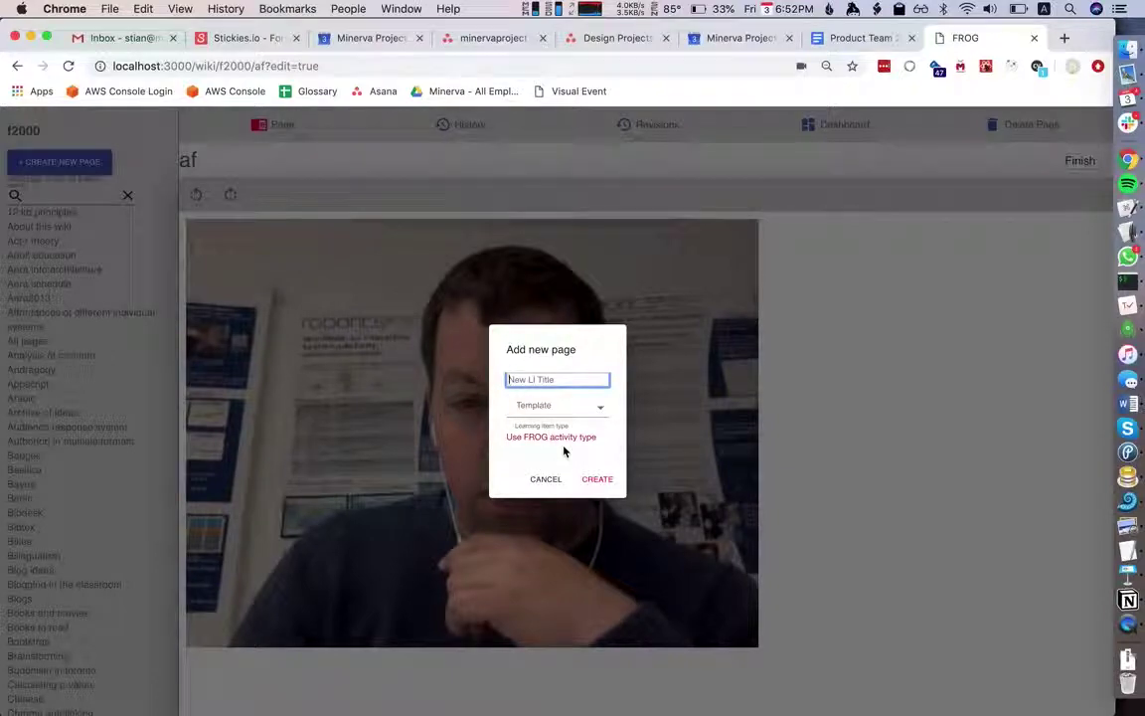
type("af")
left_click(579, 407)
left_click(560, 486)
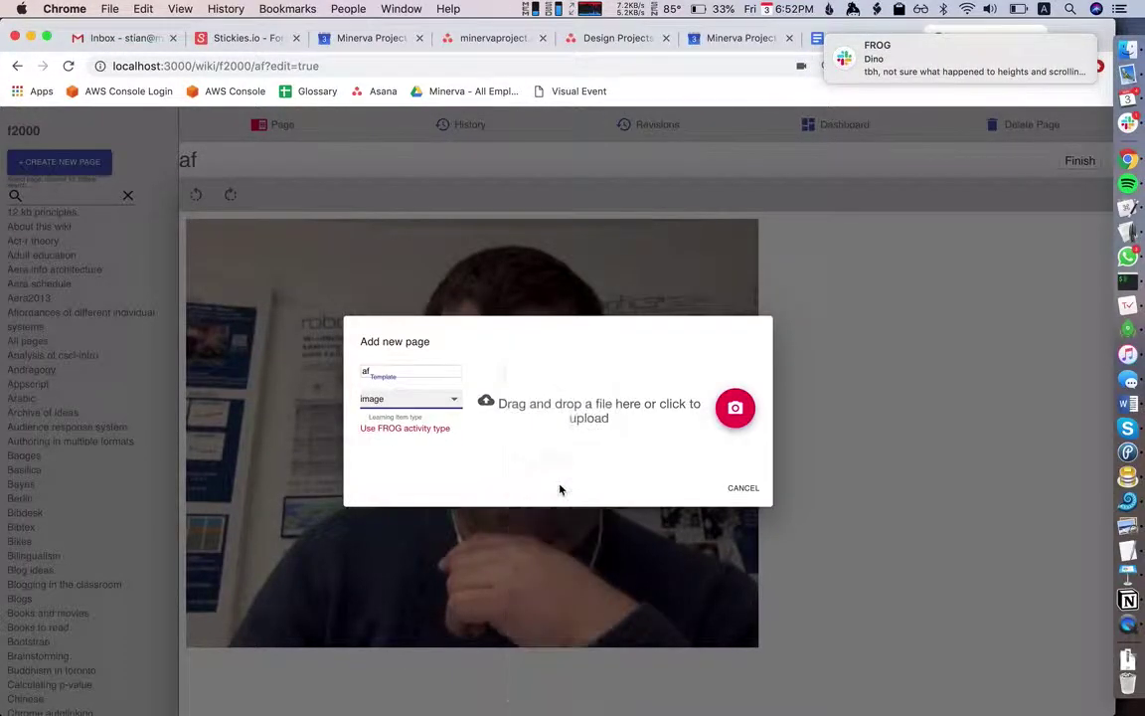
left_click(735, 408)
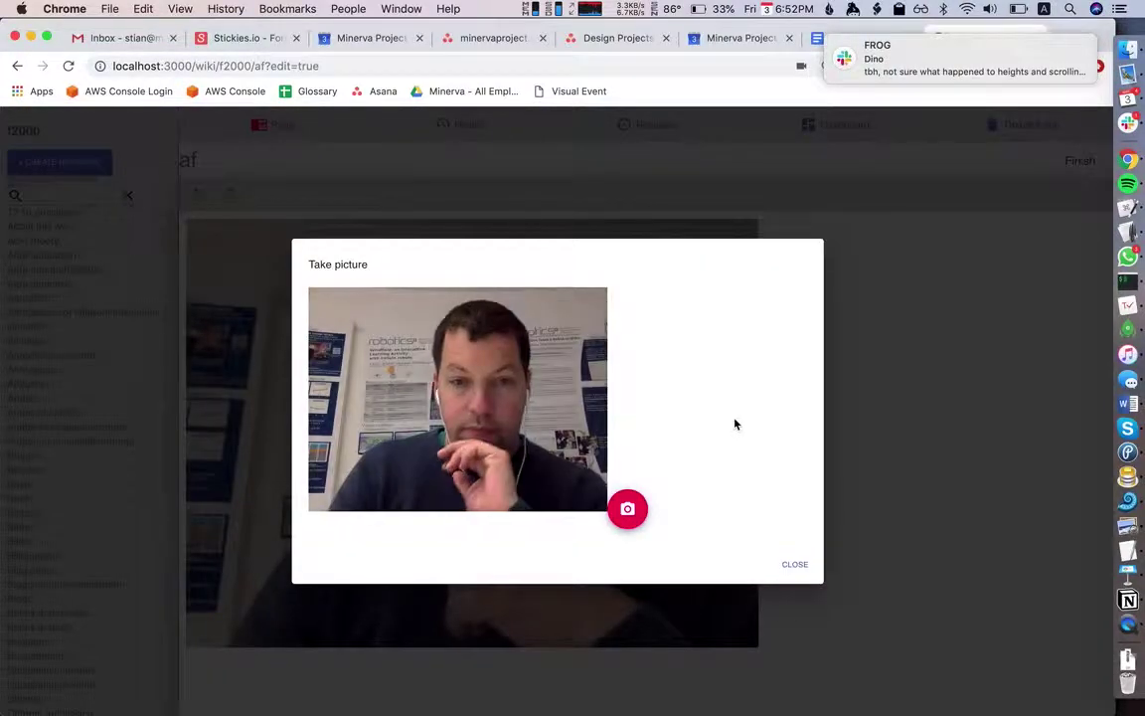
left_click(629, 510)
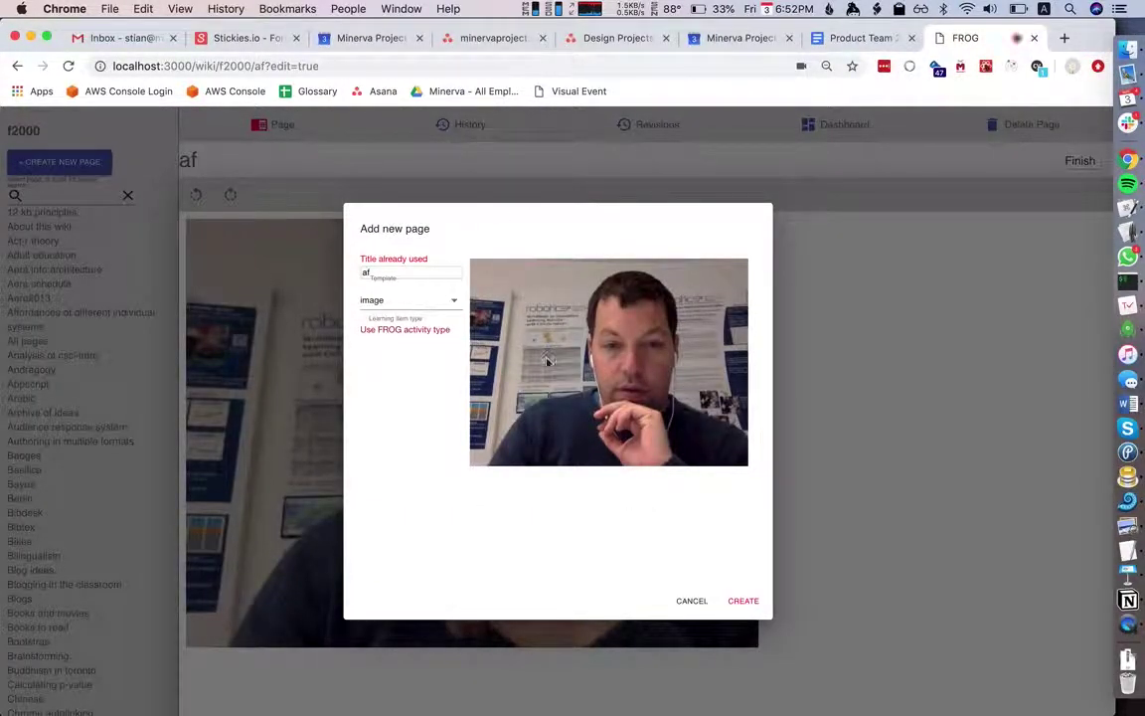
left_click(381, 271)
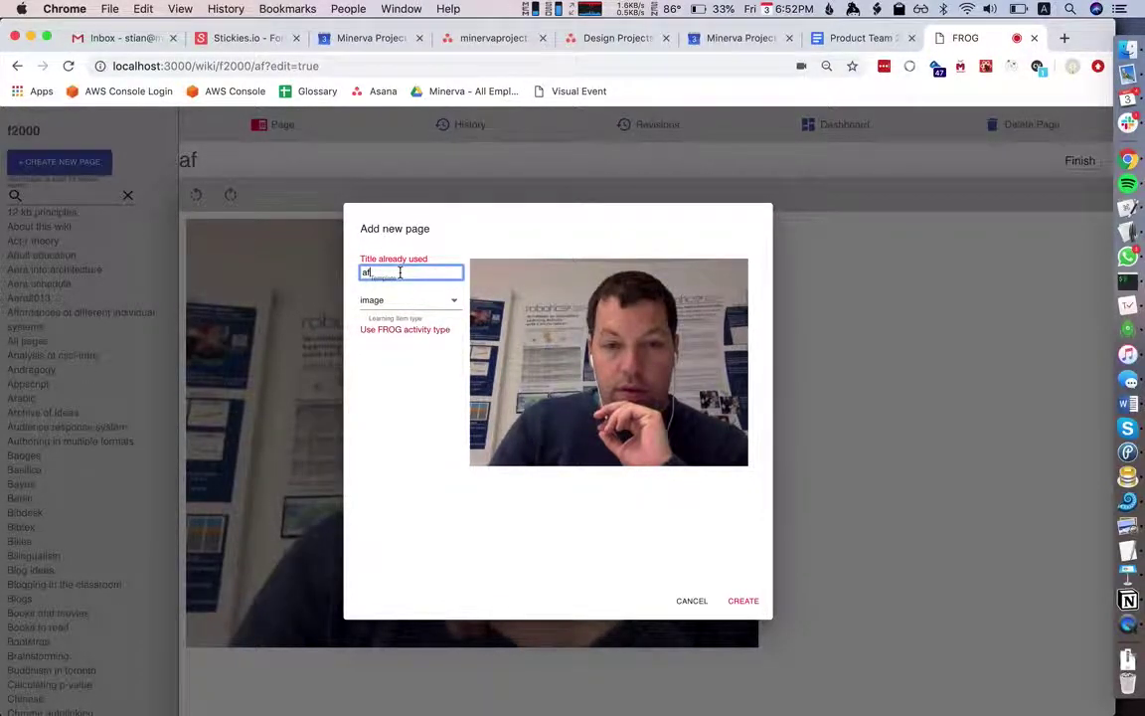
type("1")
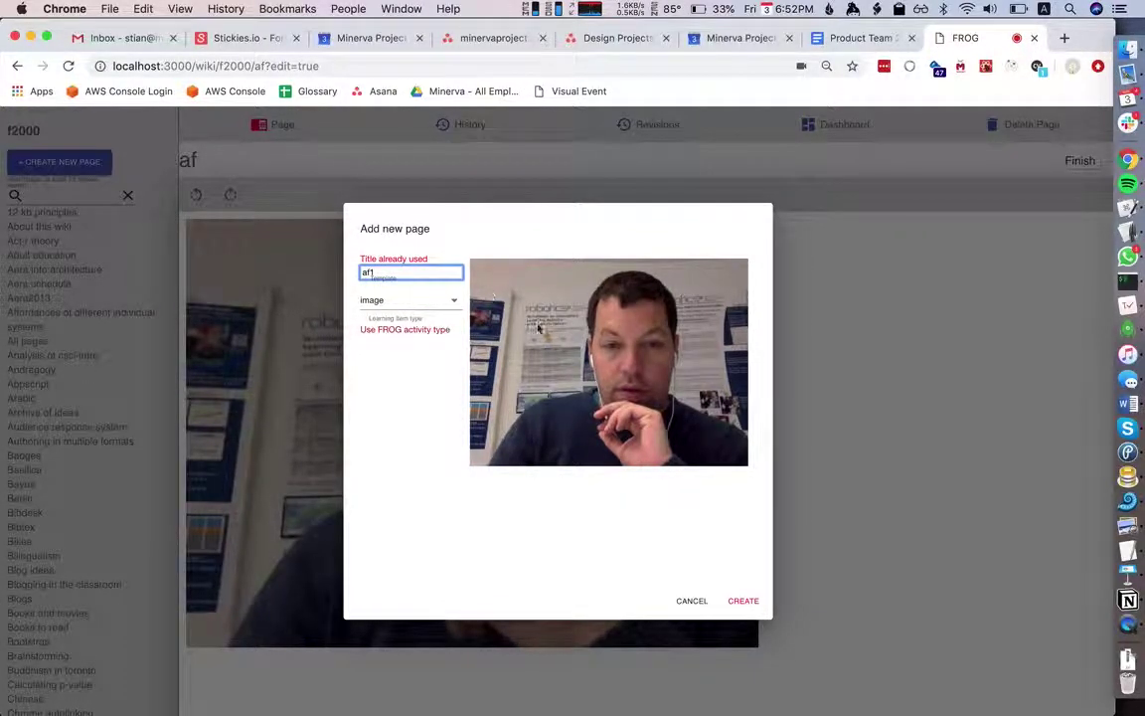
left_click(743, 601)
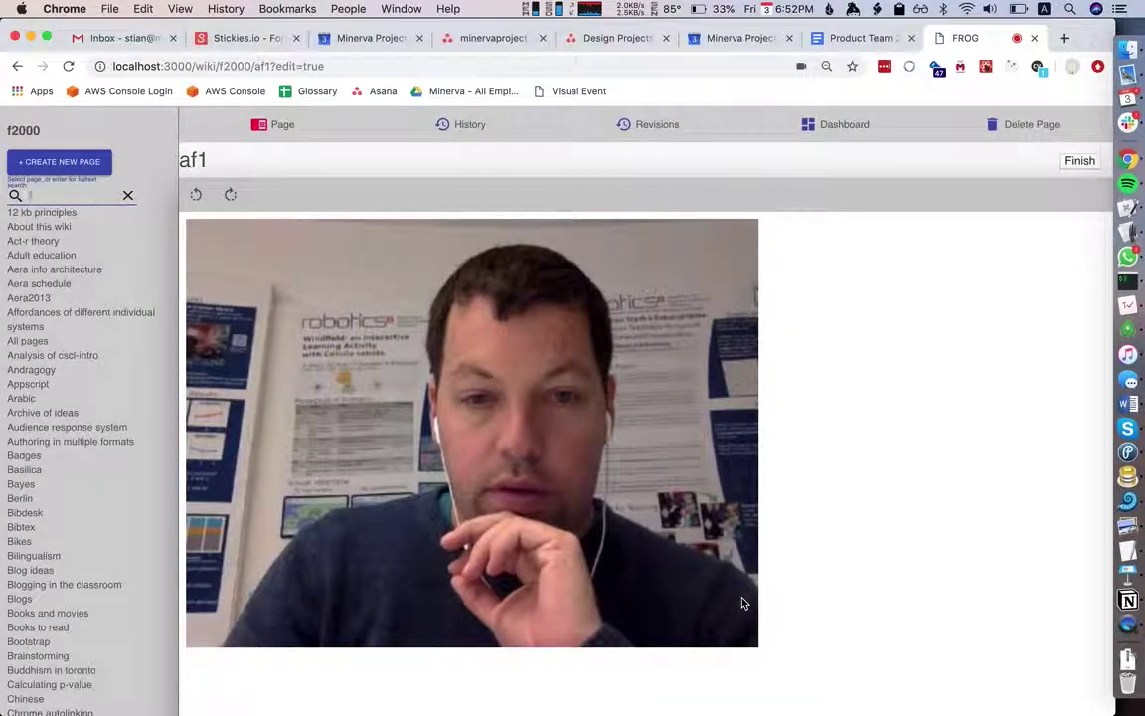
left_click(59, 167)
left_click(567, 438)
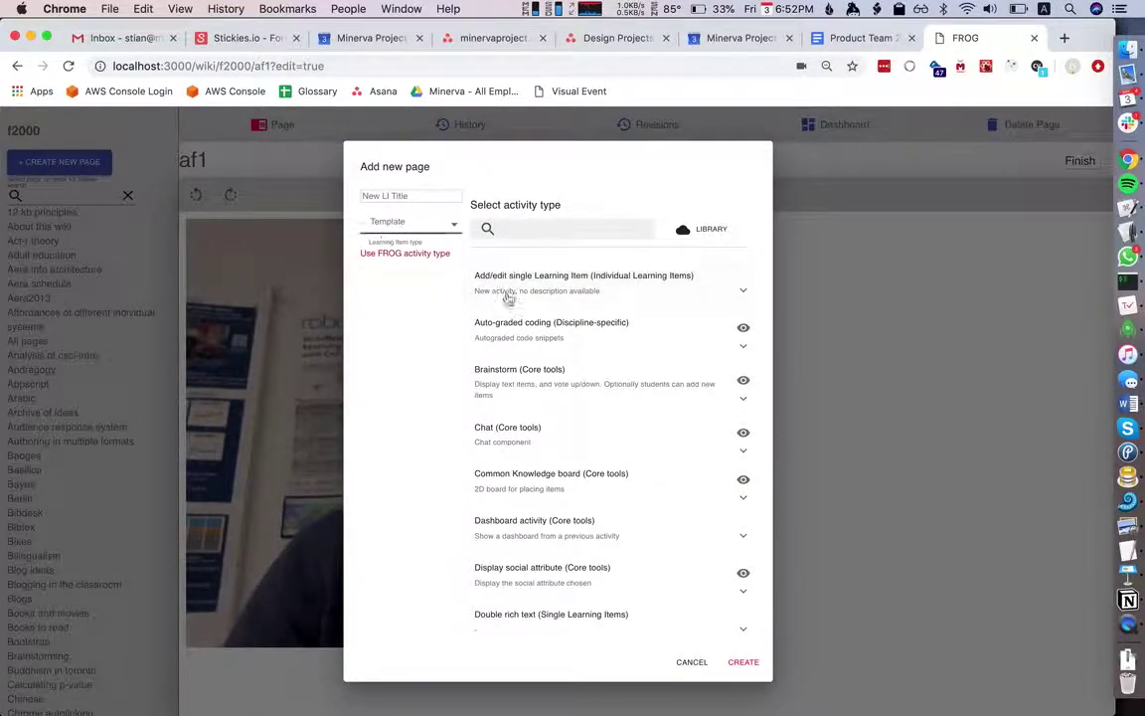
left_click(693, 663)
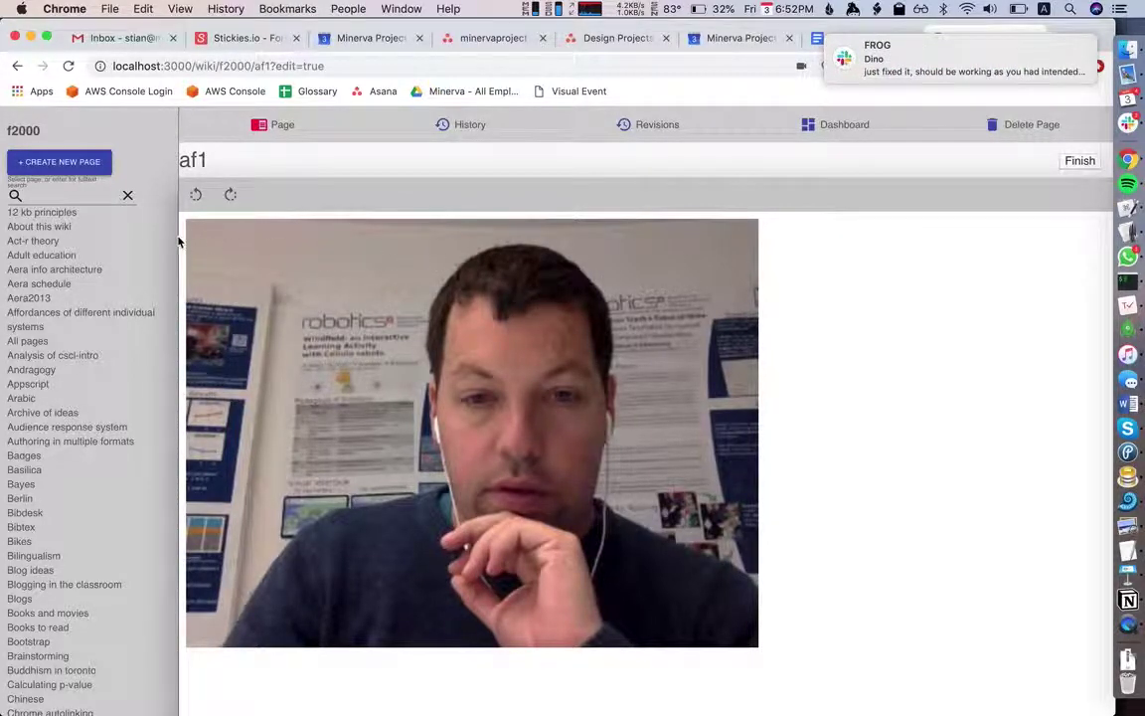
left_click(84, 198)
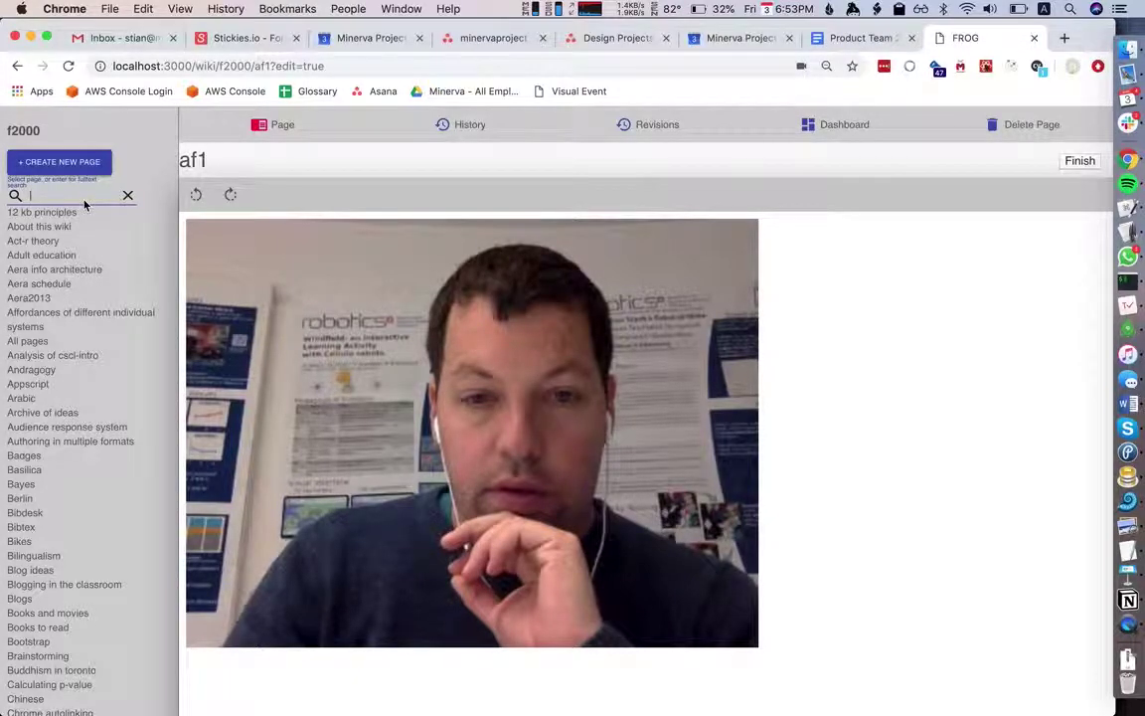
Search the page list for 'aff' and open Affordances of different individual systems.
type("afford")
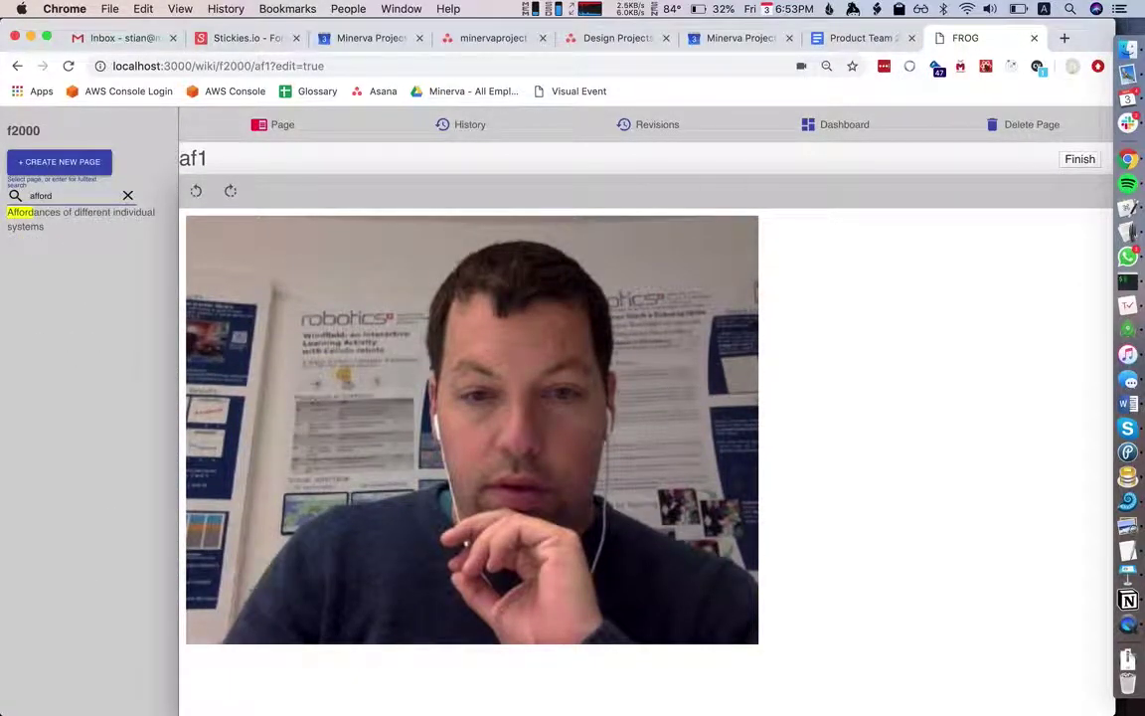
key("BackSpace")
key("BackSpace")
key("BackSpace")
key("BackSpace")
key("BackSpace")
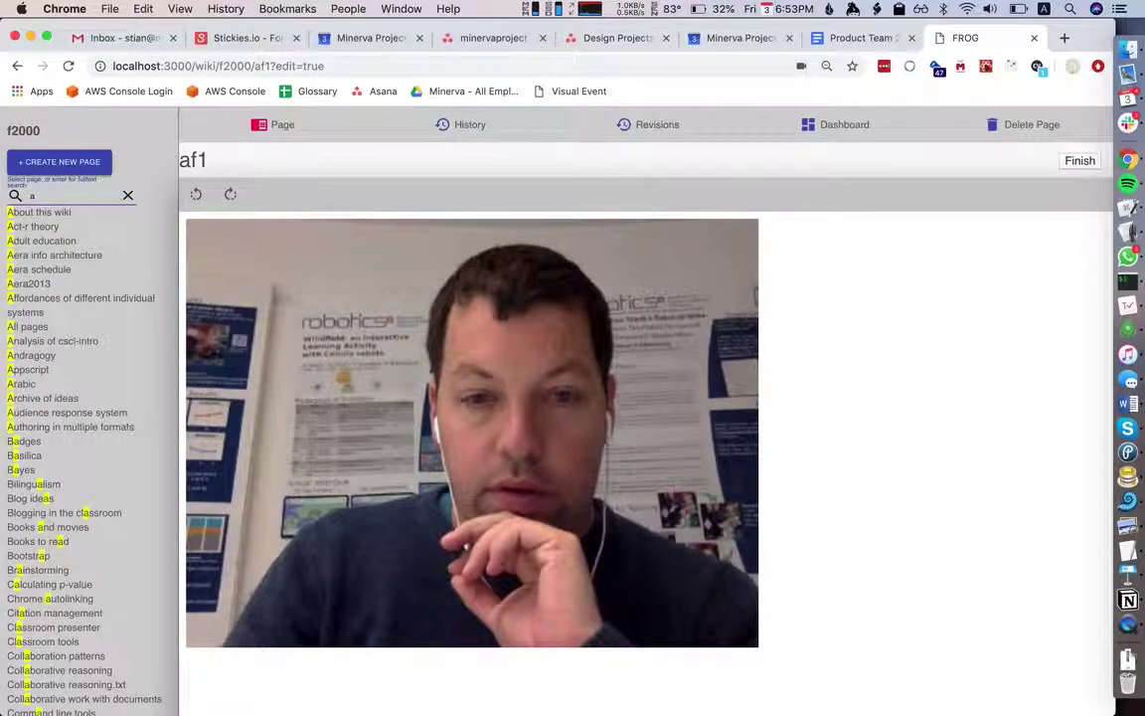
type("ff")
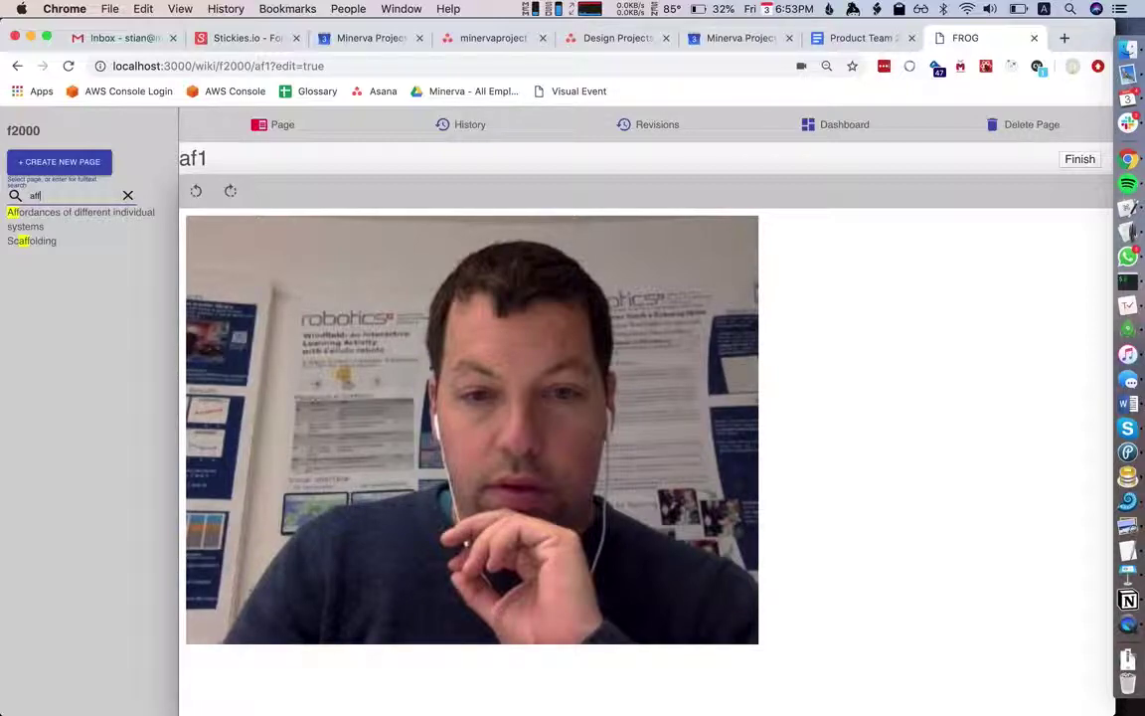
key("Down")
key("Down")
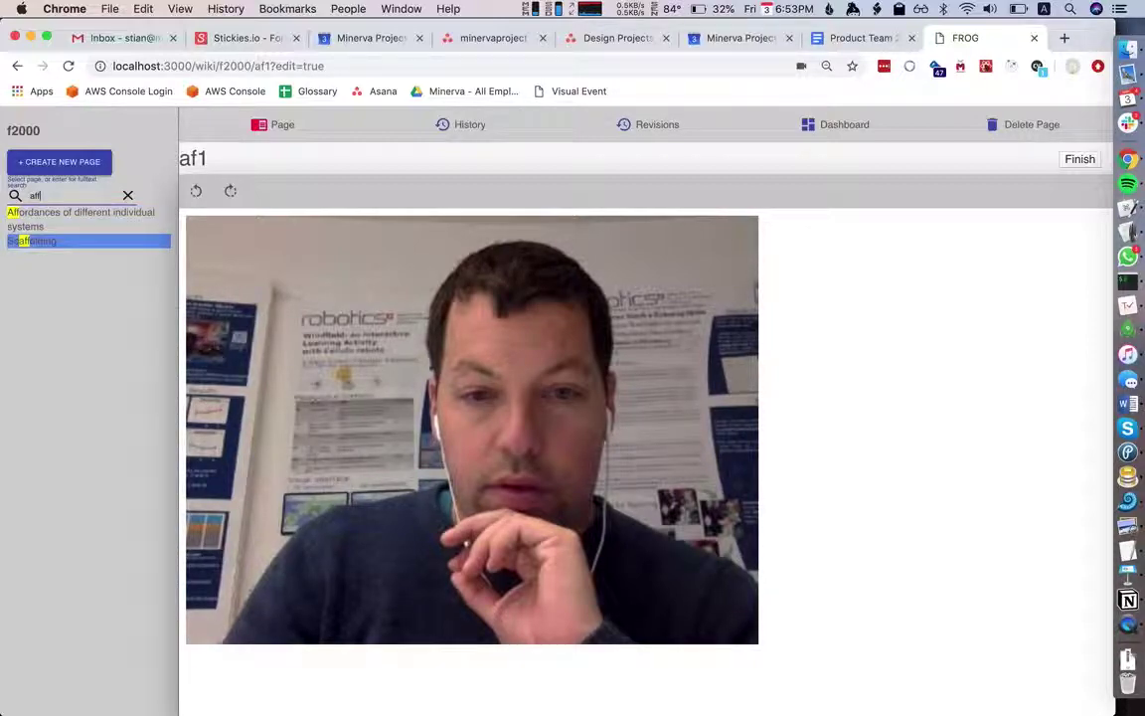
key("Up")
key("Down")
key("Up")
key("Down")
key("Up")
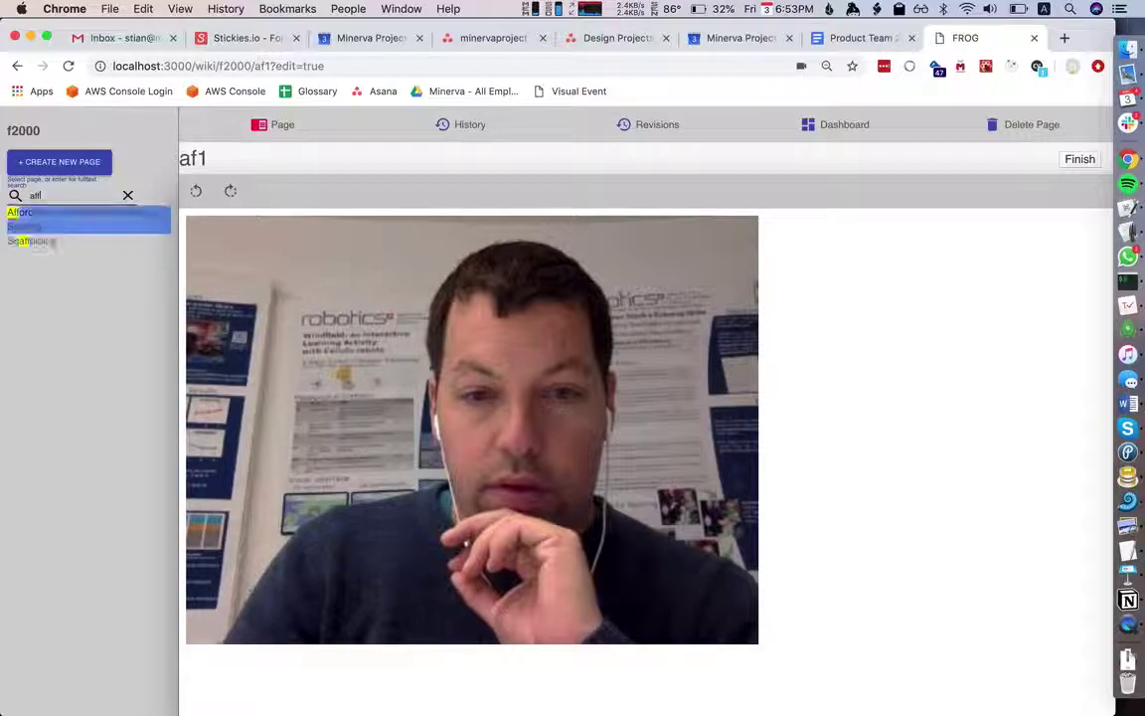
key("Down")
key("Up")
key("Return")
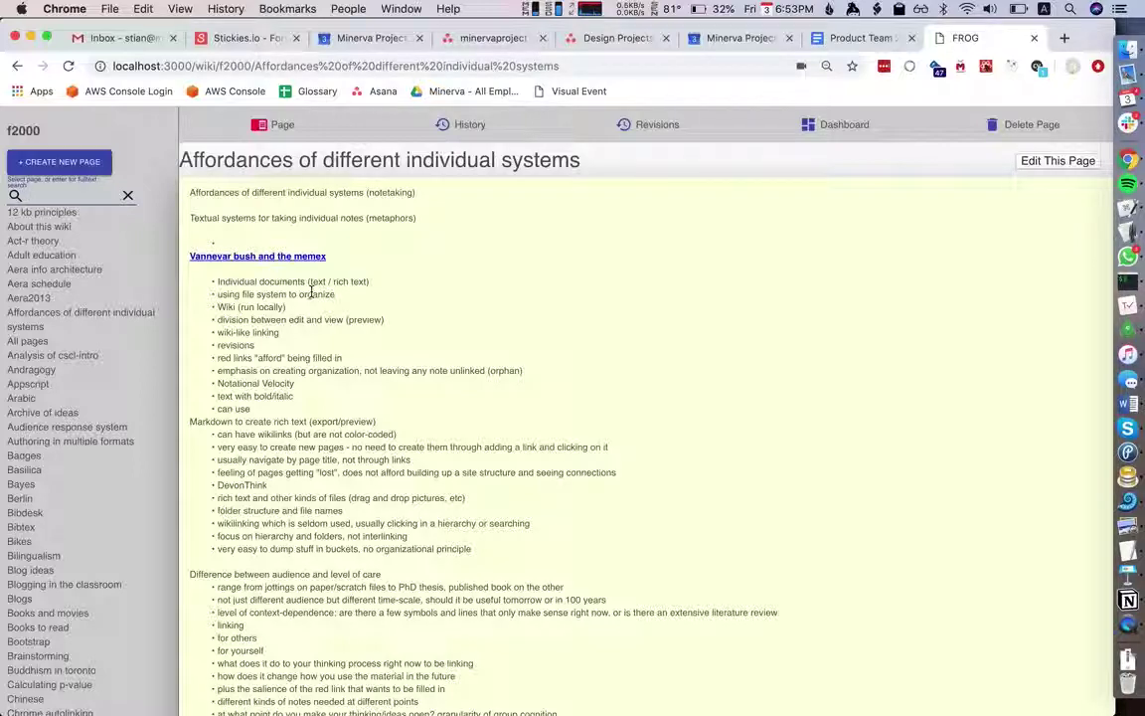
Full-text search 'italy' and open the Punitive multilingualism result.
type("italy")
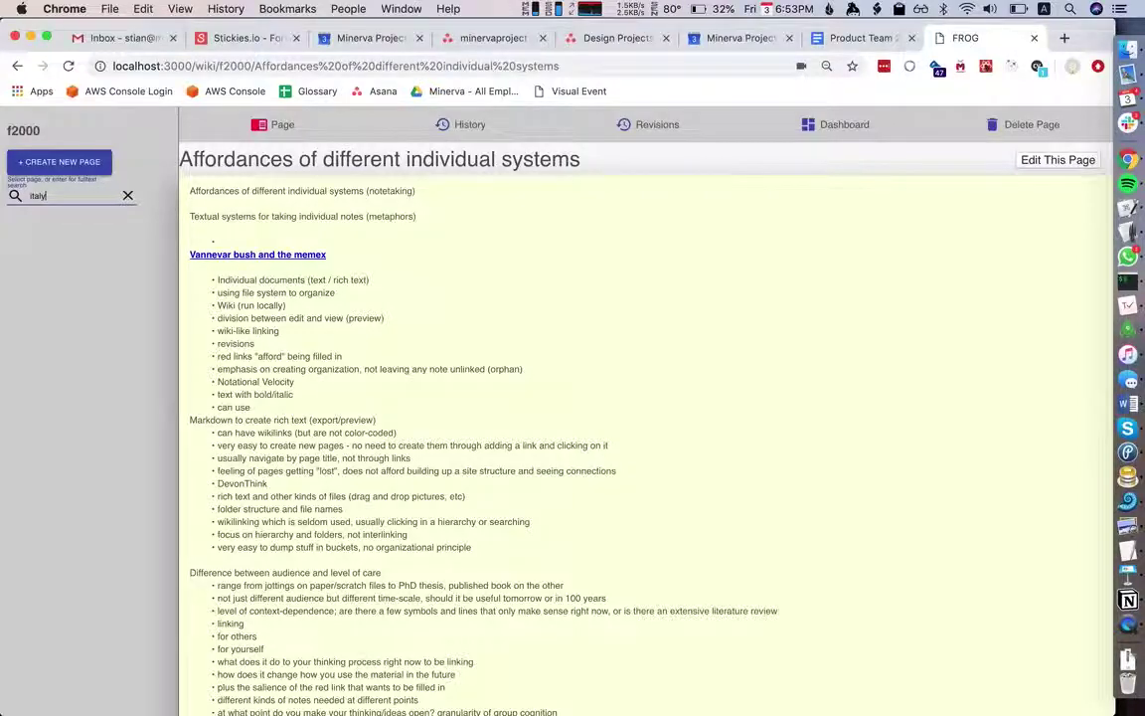
key("Return")
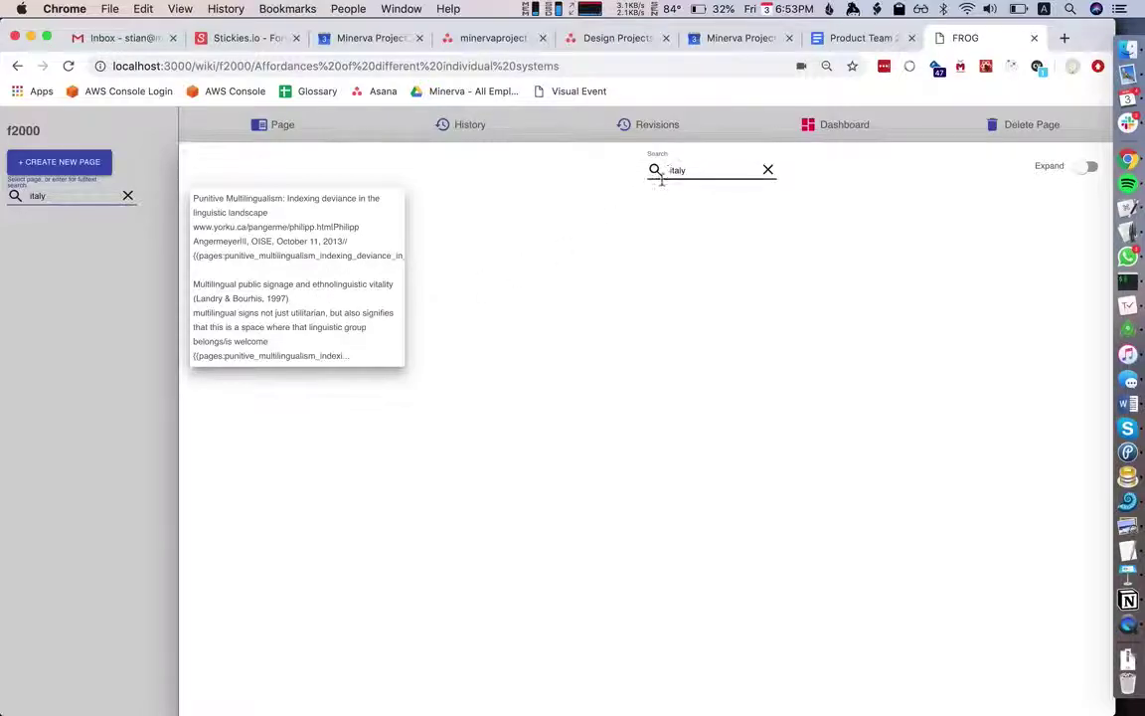
left_click(227, 296)
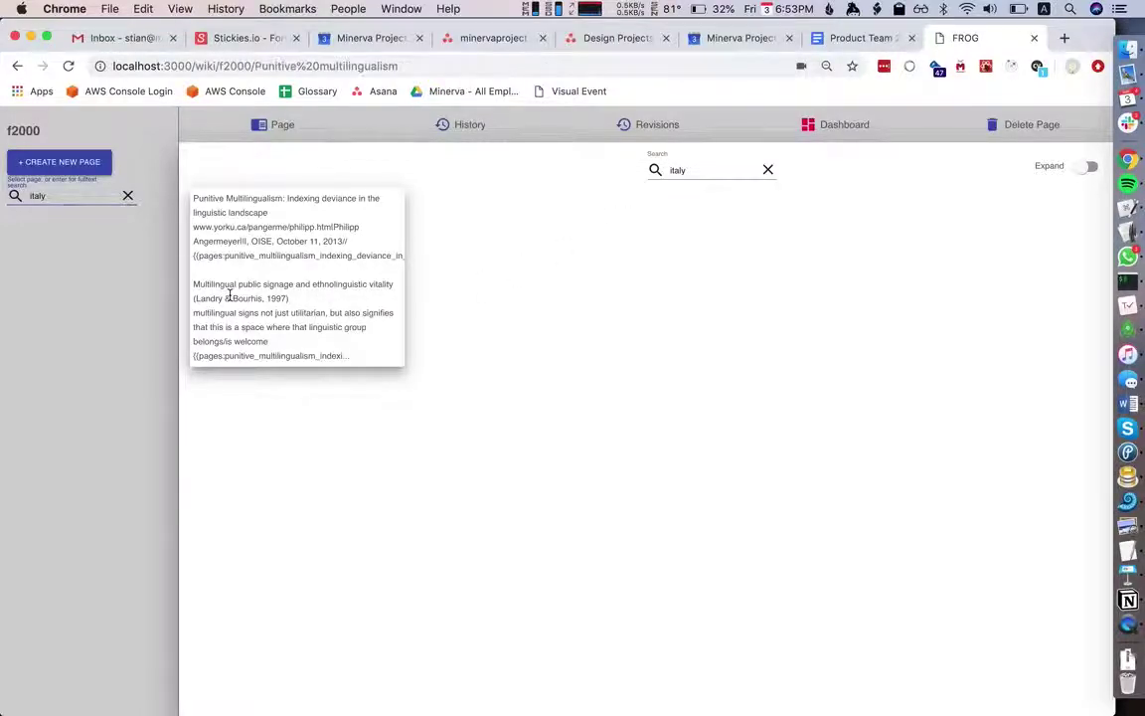
scroll(447, 407, "down", 20)
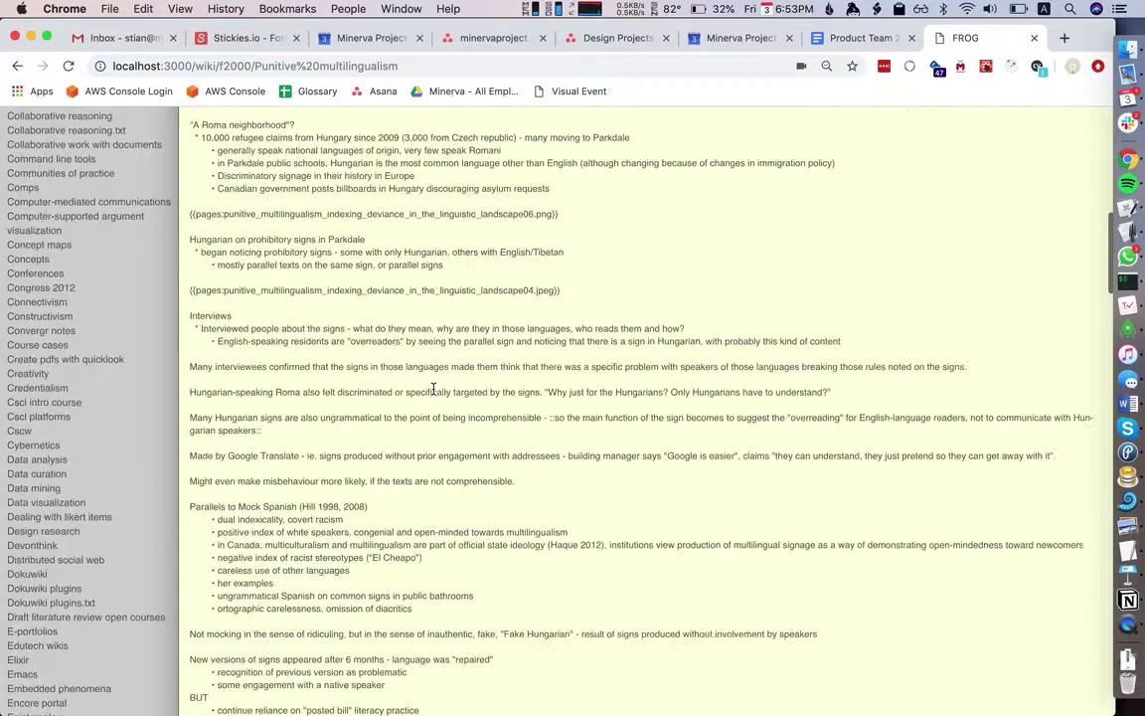
scroll(433, 388, "up", 20)
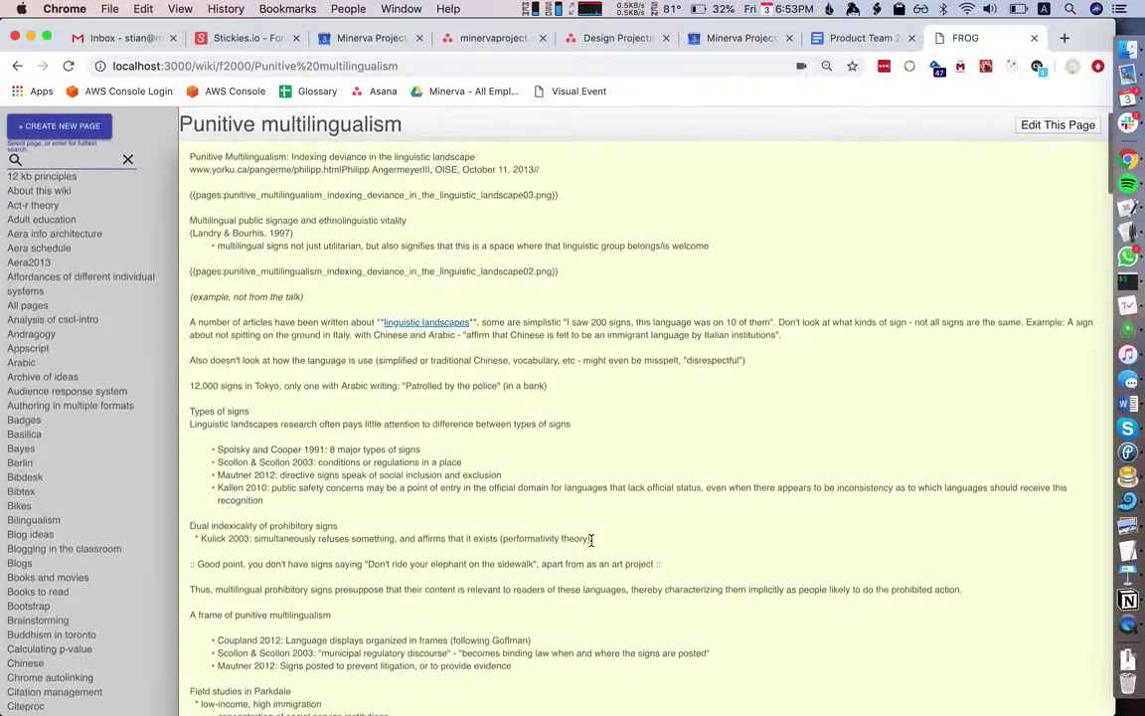
Reload the page with '?search=italy' appended to the URL, then bring up Find page.
left_click(410, 68)
left_click(409, 68)
type("?search=italy")
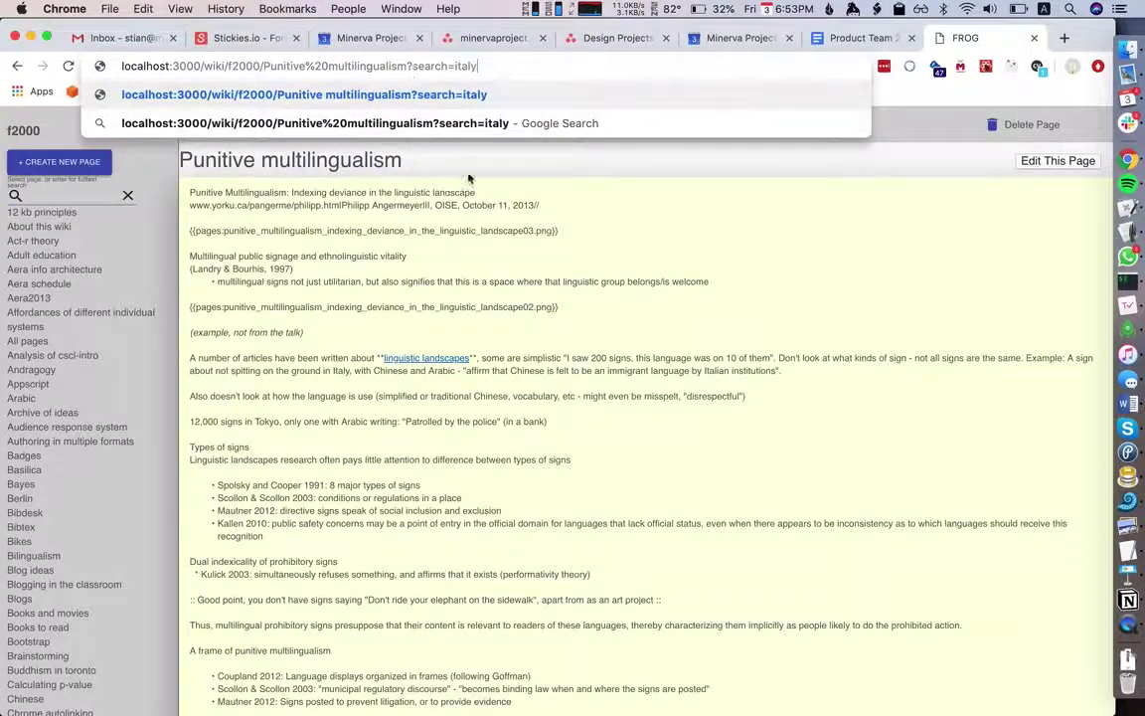
key("Return")
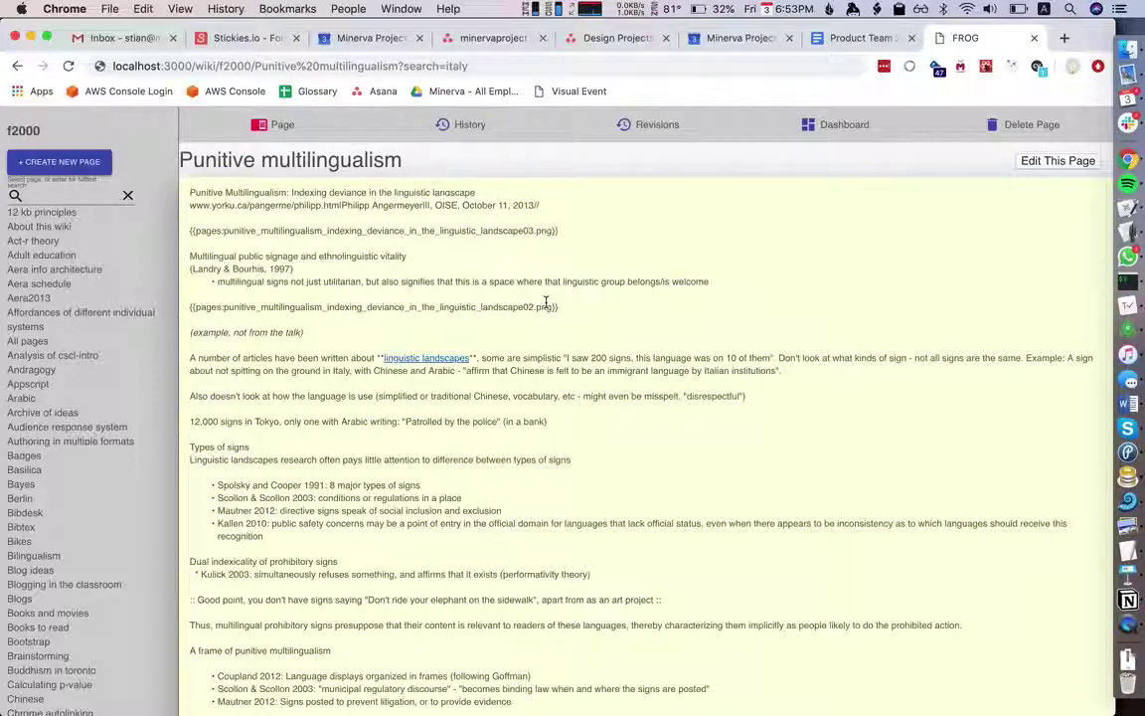
key("super+f")
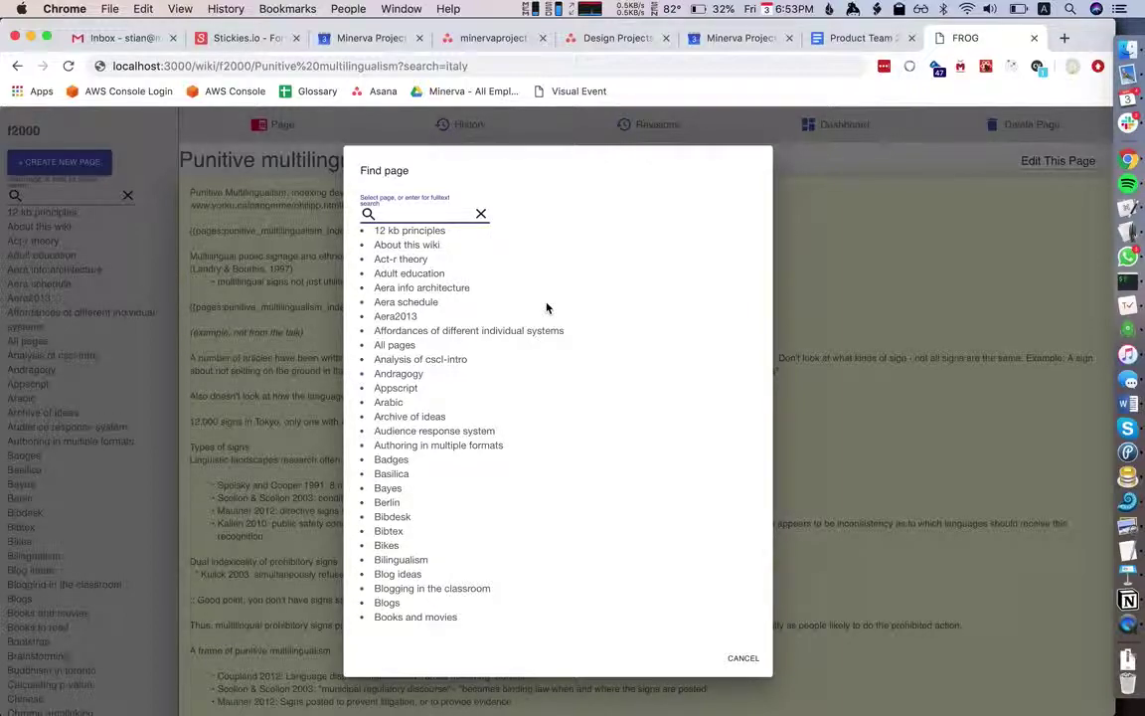
Go to 'About this wiki' via Find page, then search 'italy' and open Punitive multilingualism.
type("about")
key("Return")
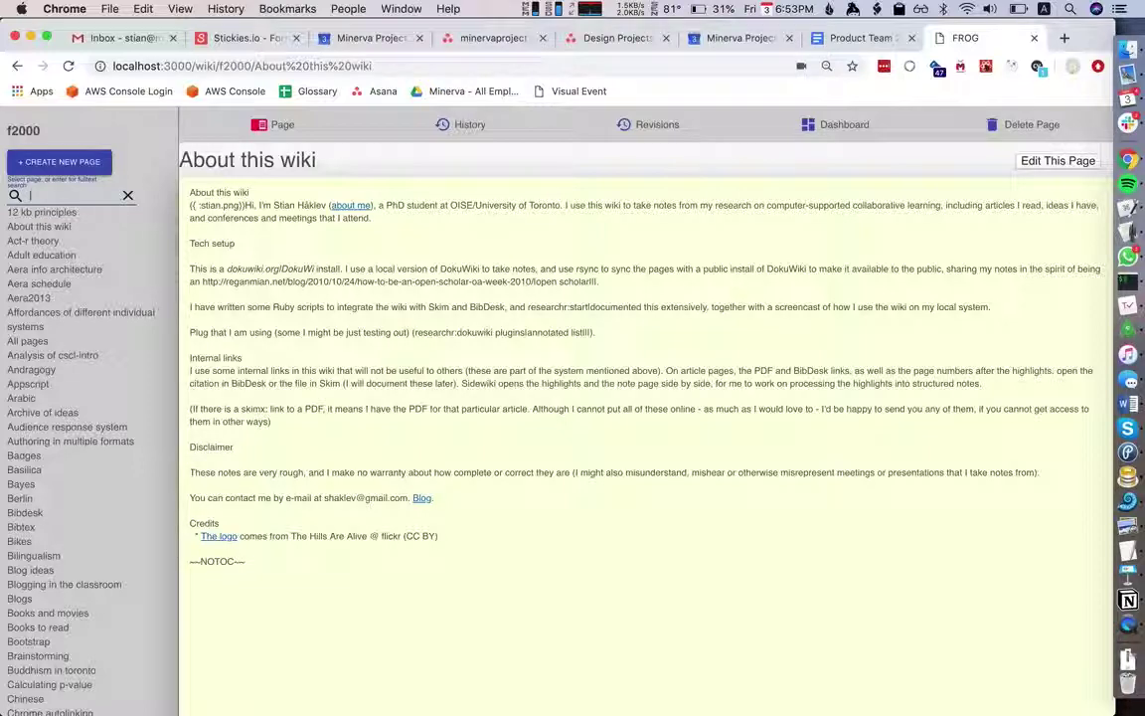
key("ctrl+p")
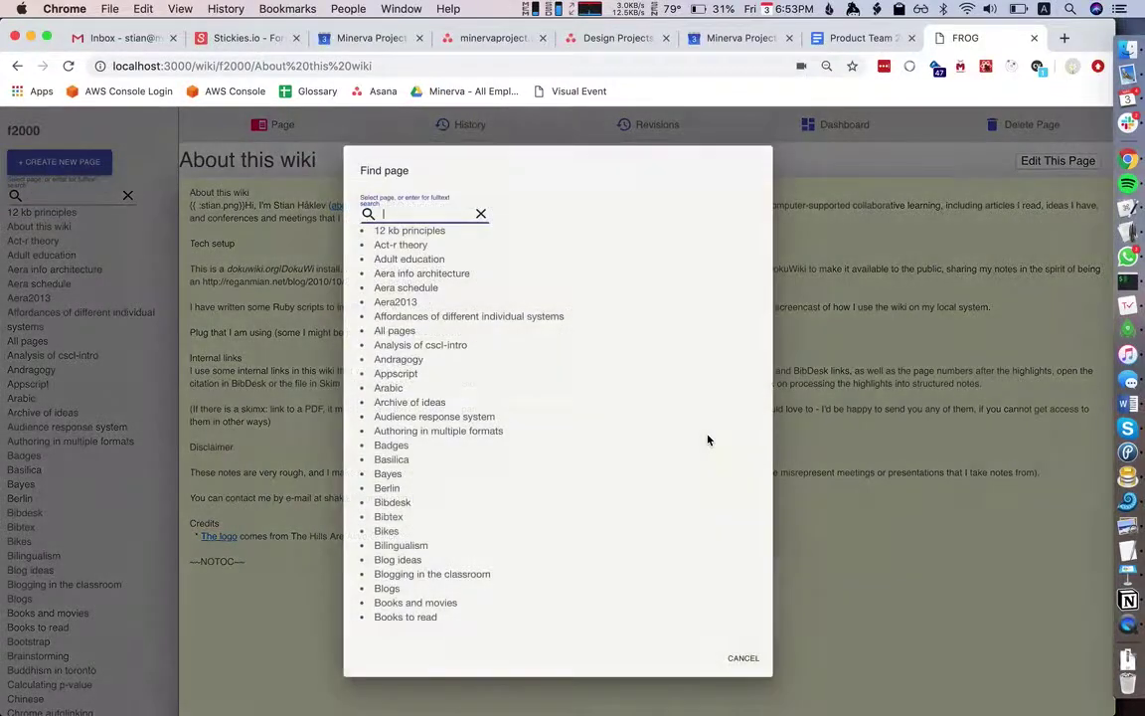
type("italy")
key("Return")
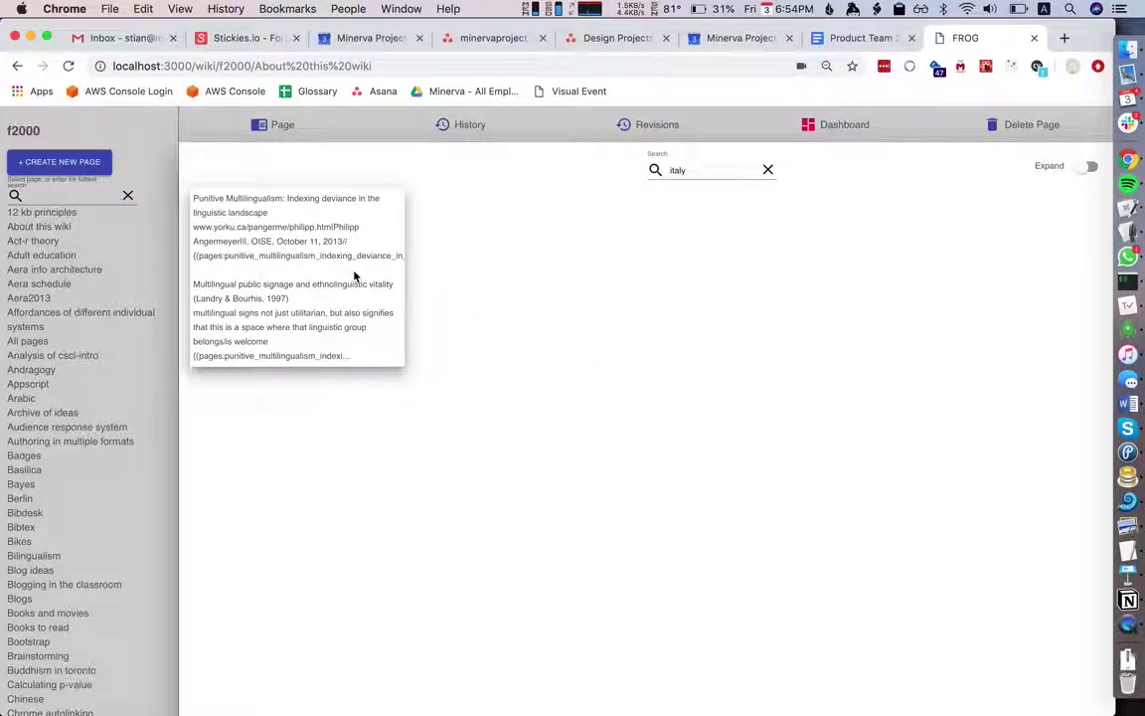
left_click(318, 243)
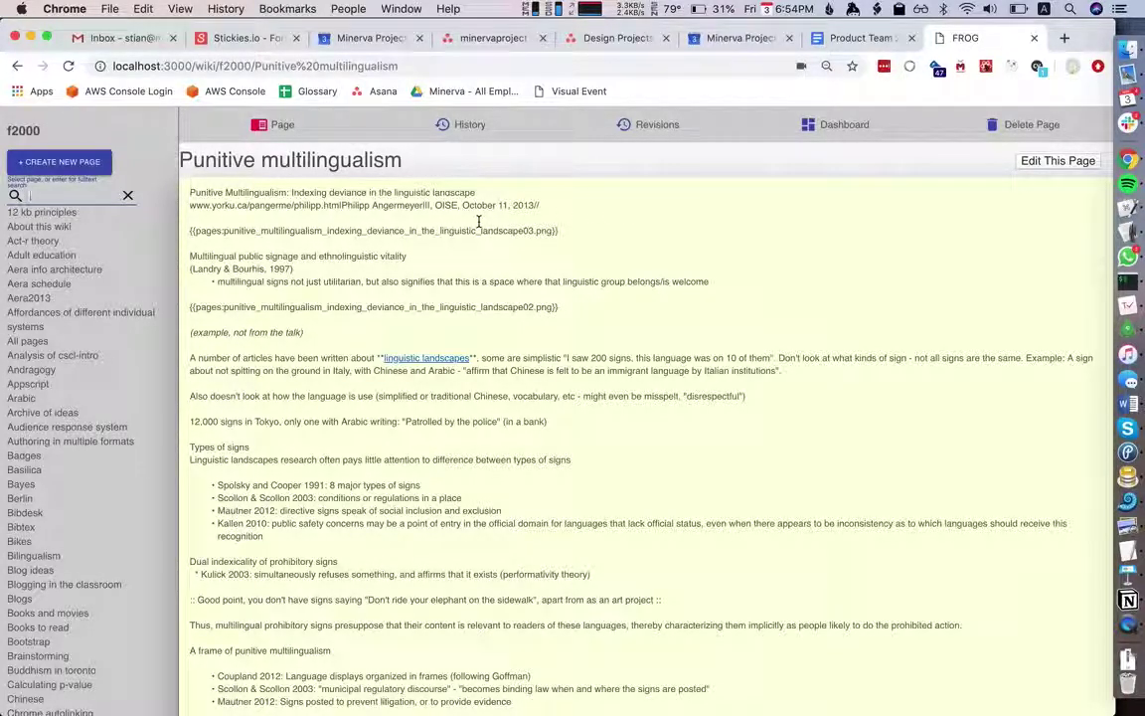
left_click(60, 161)
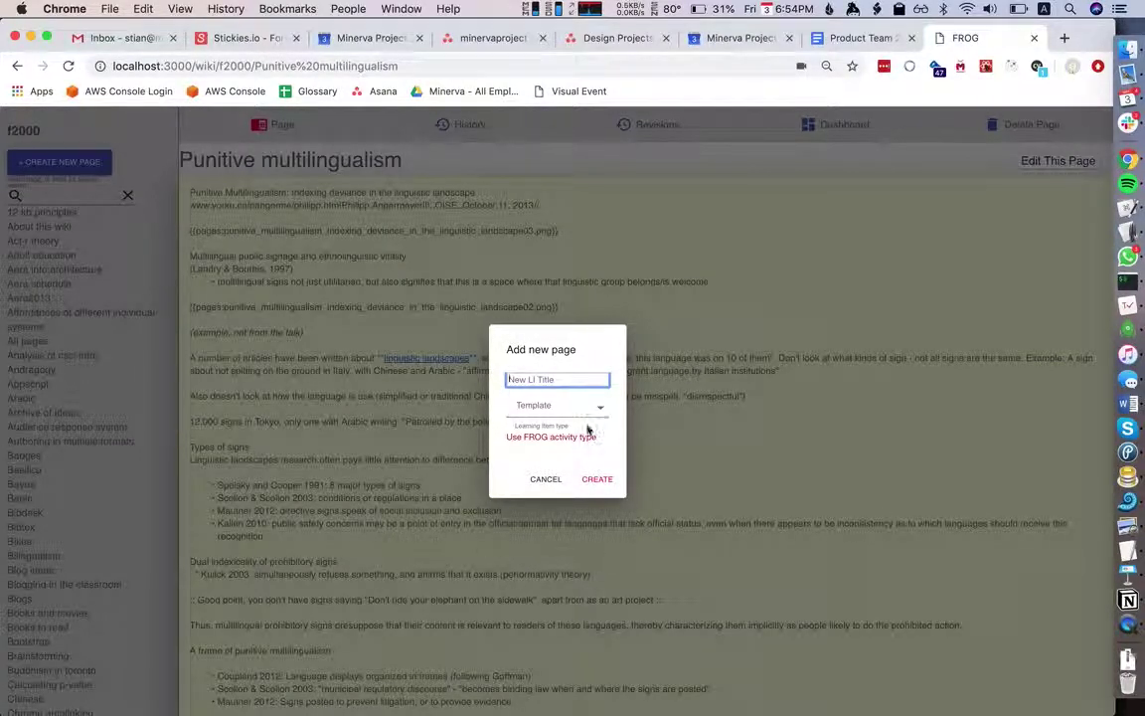
Cancel the new page, filter Find page with 'dfsd'/'df' and clear it, then start a new page.
left_click(541, 480)
key("ctrl+p")
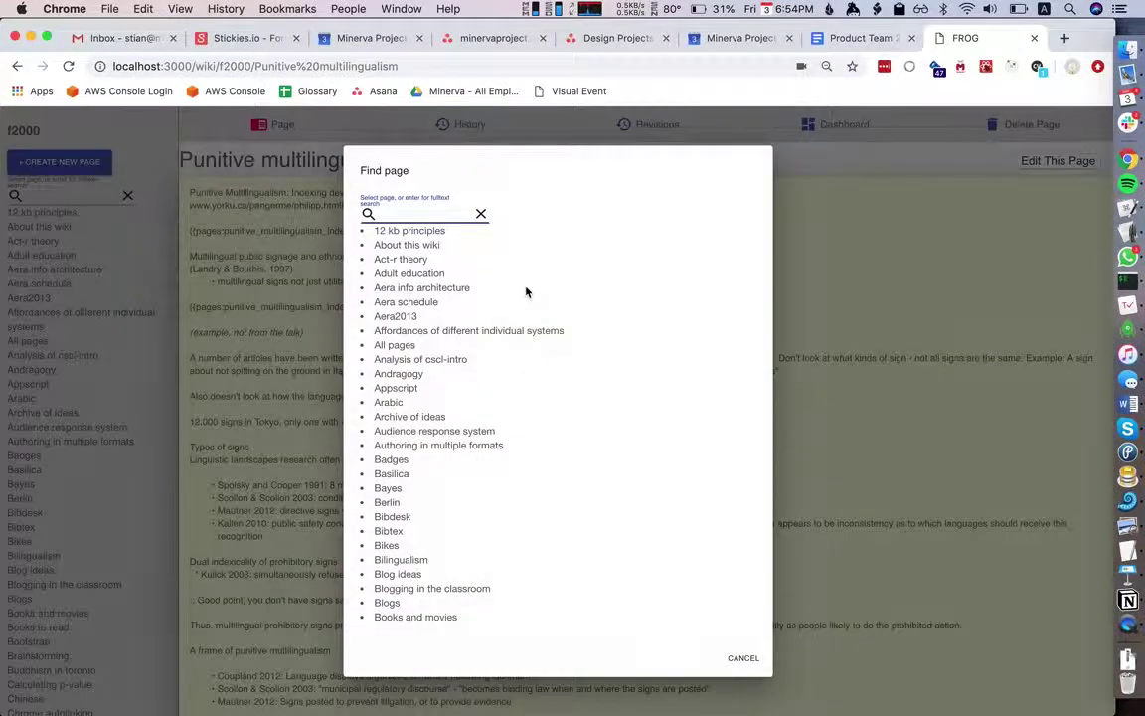
type("dfsd")
key("BackSpace")
key("BackSpace")
key("BackSpace")
key("BackSpace")
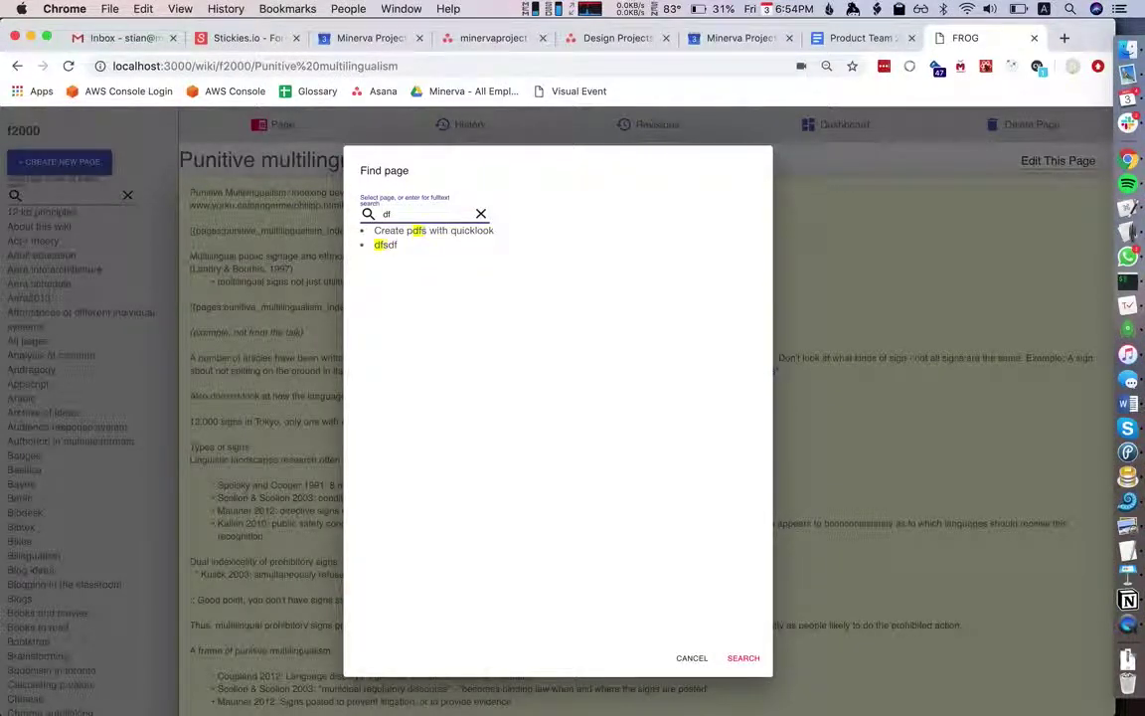
type("df")
key("BackSpace")
key("BackSpace")
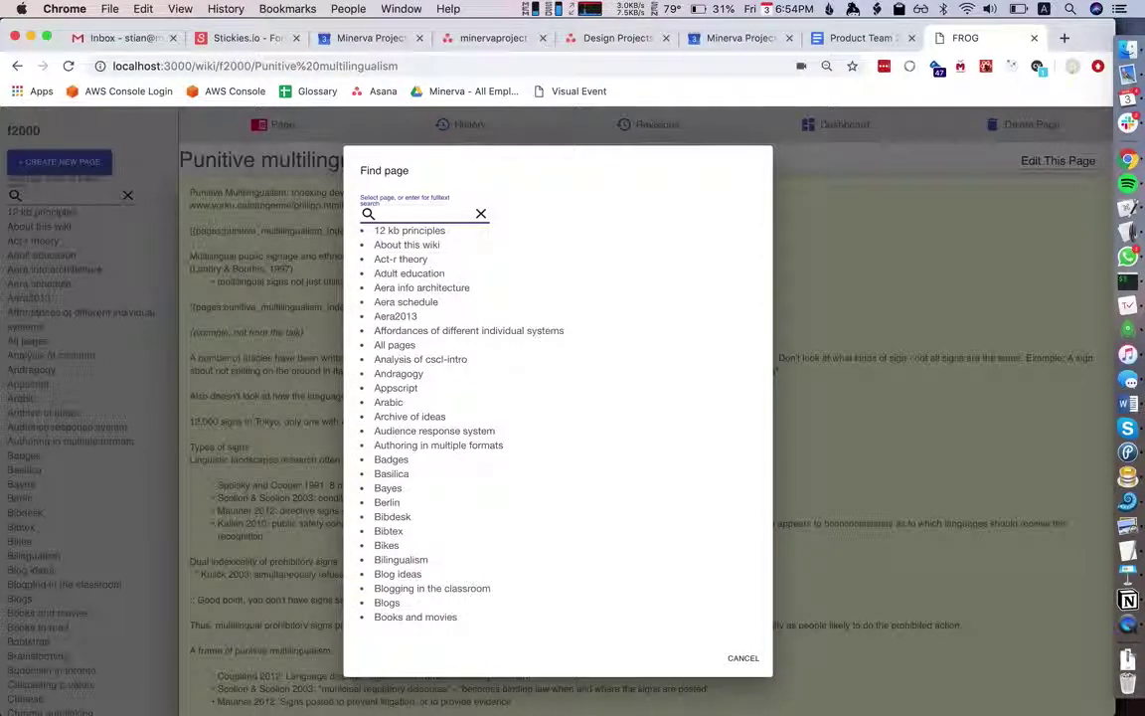
key("Escape")
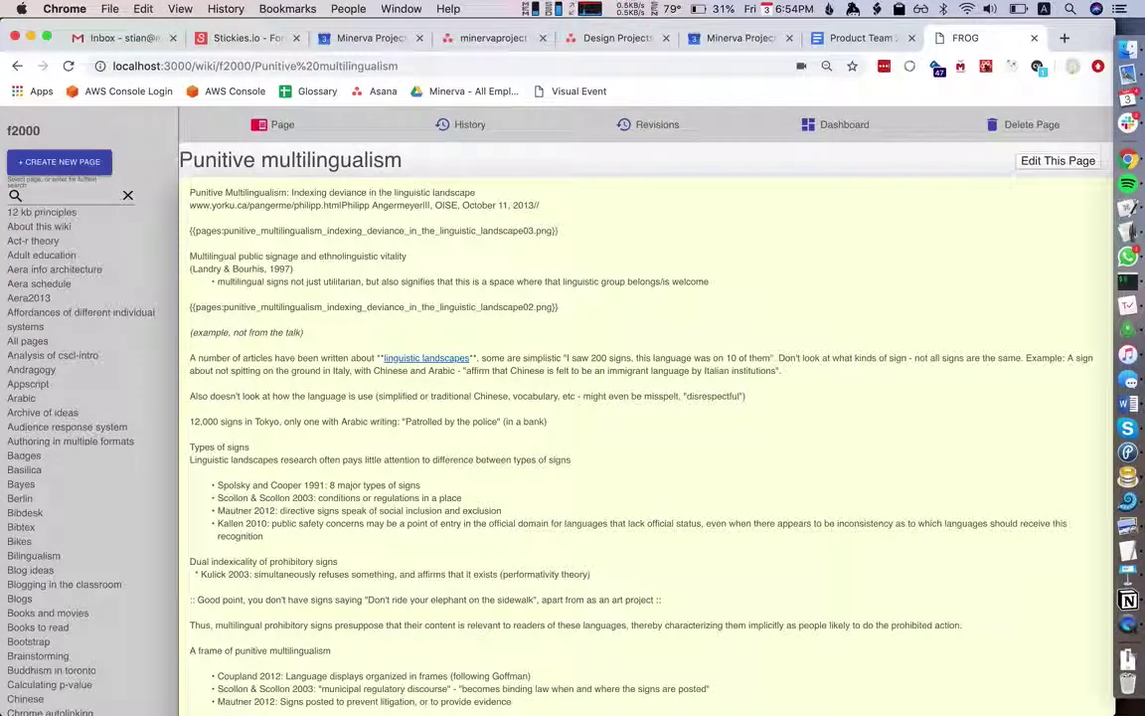
key("ctrl+n")
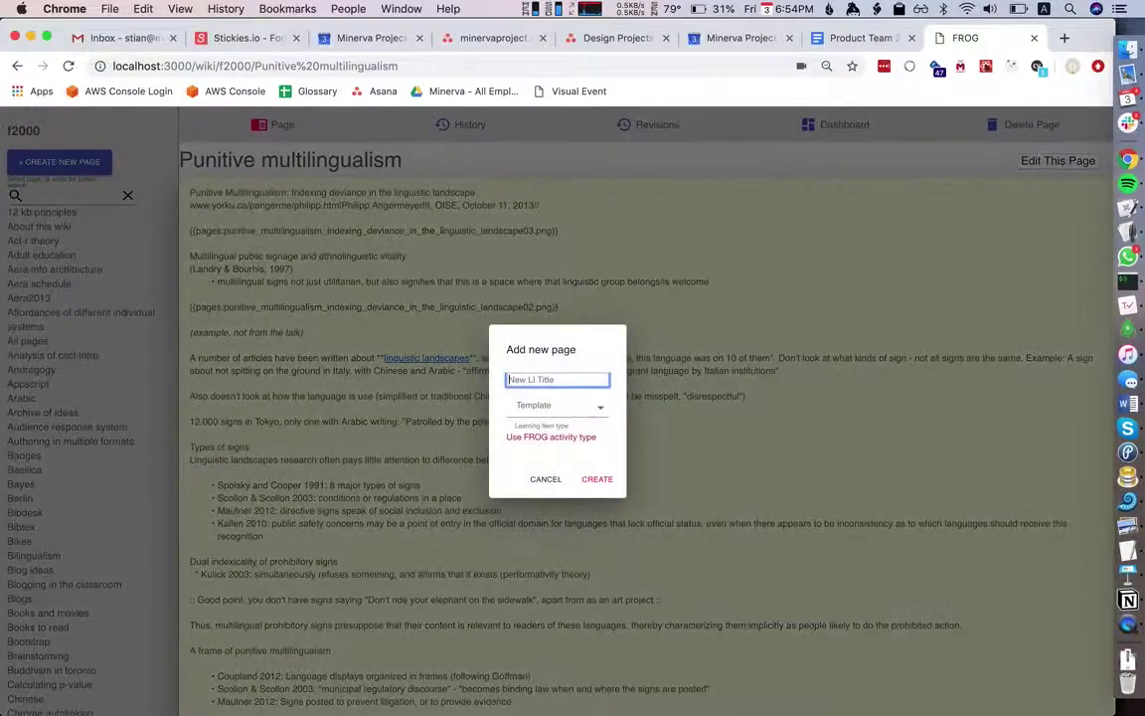
Review the Template dropdown options without choosing one, then cancel the new page.
left_click(564, 416)
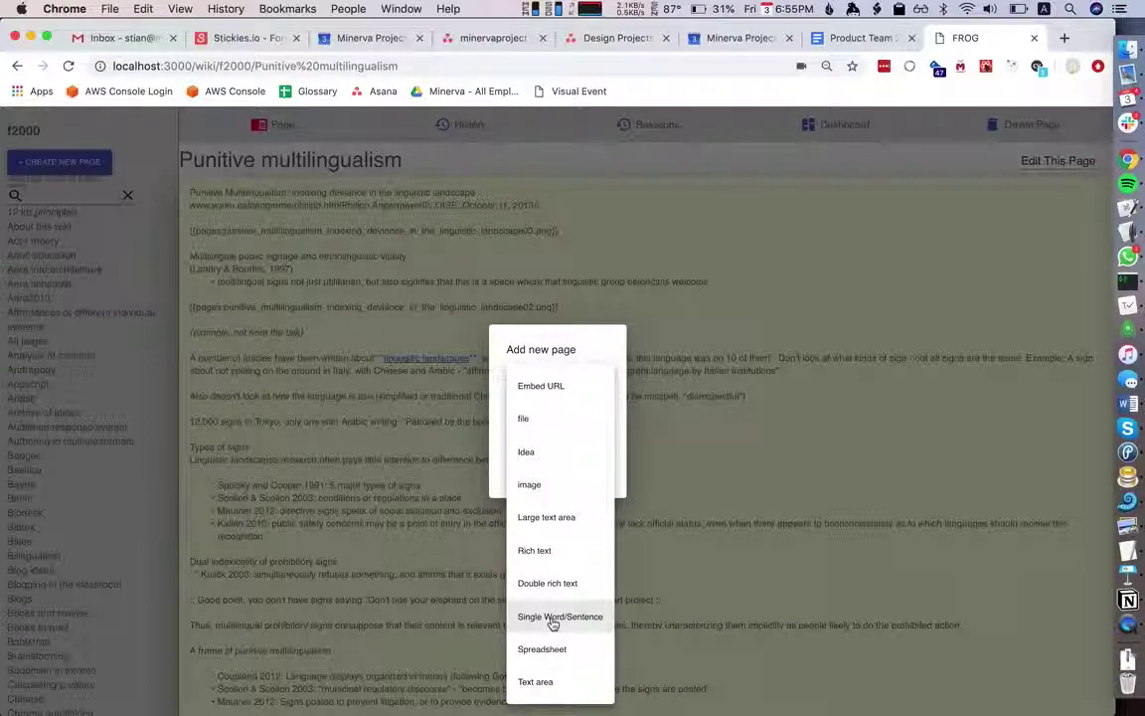
left_click(621, 447)
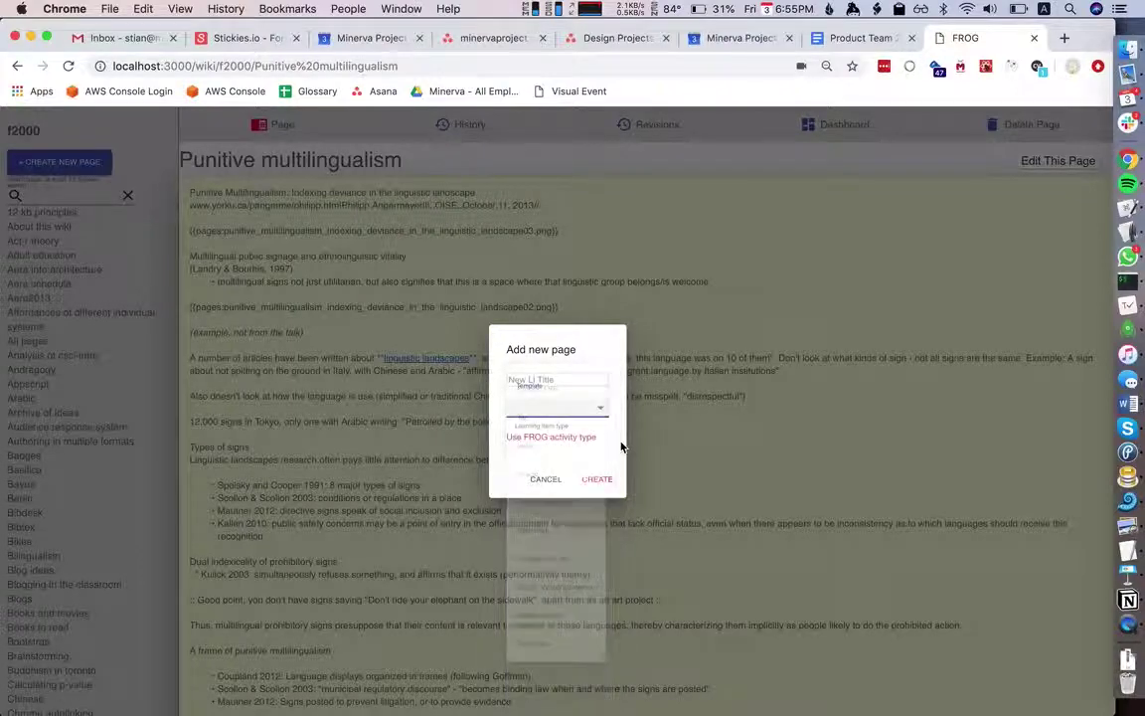
left_click(540, 479)
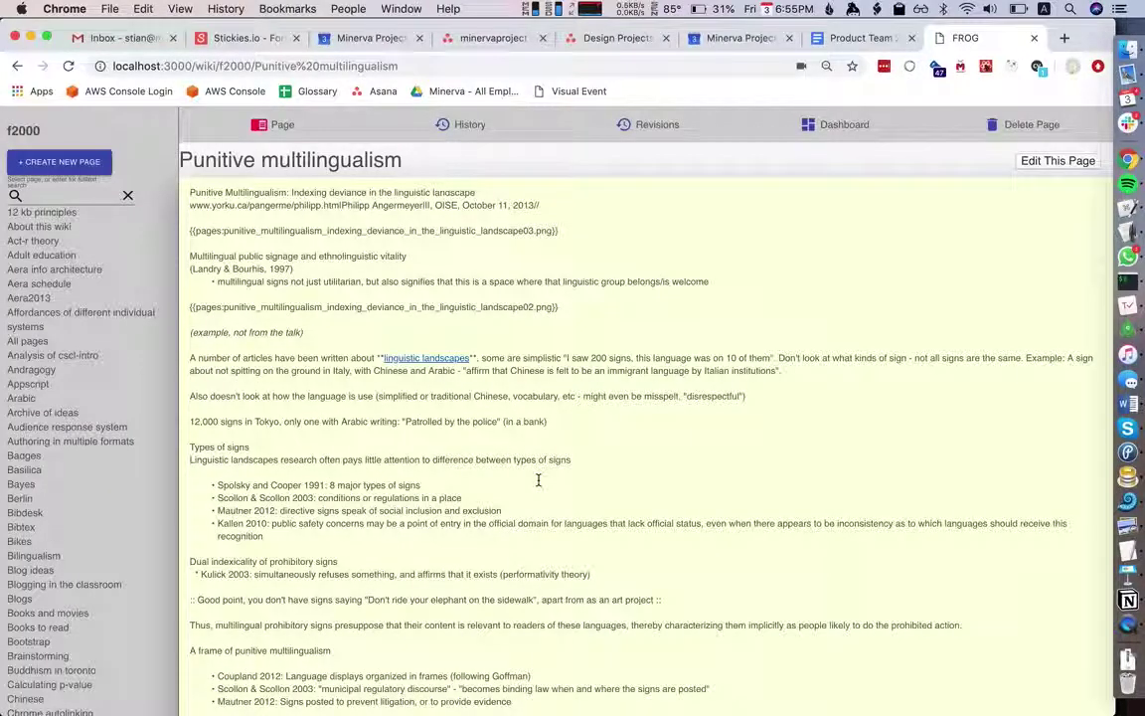